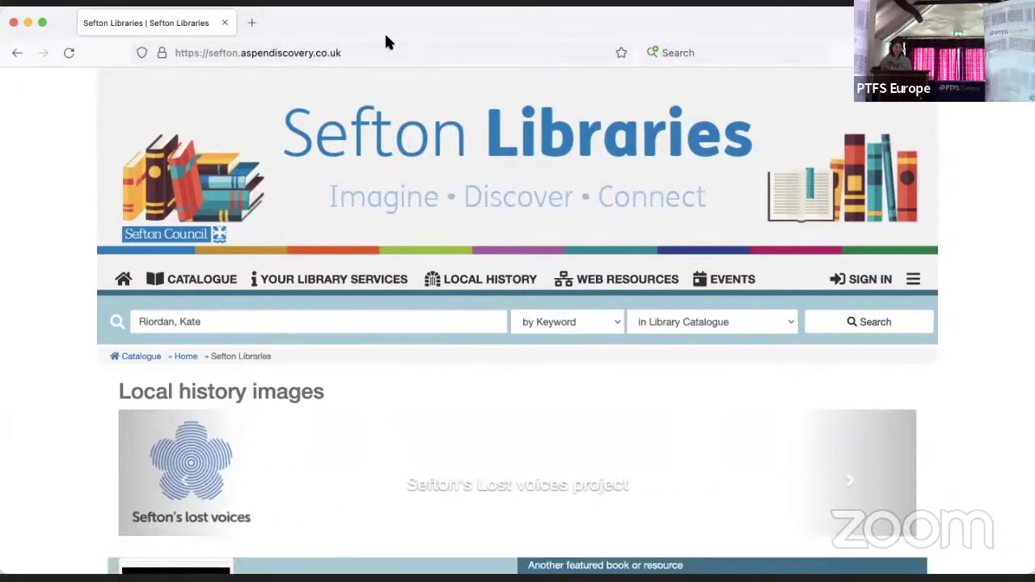
# Step: Look through the library home page's local history images, Ancestry feature, New Fiction carousel and Featured services section
pyautogui.scroll(-1, 42, 315)
pyautogui.scroll(-5, 41, 324)
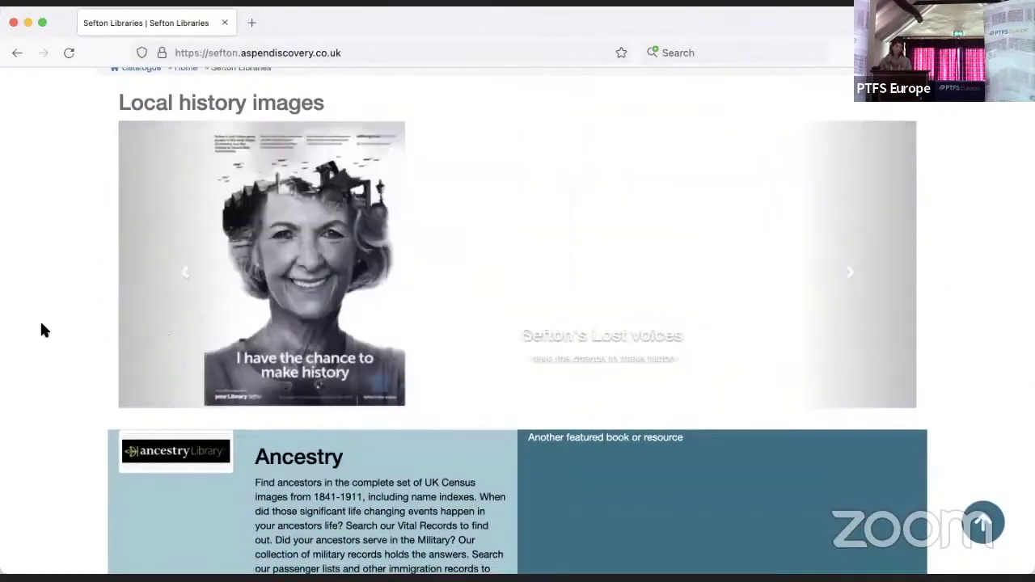
pyautogui.scroll(-3, 41, 325)
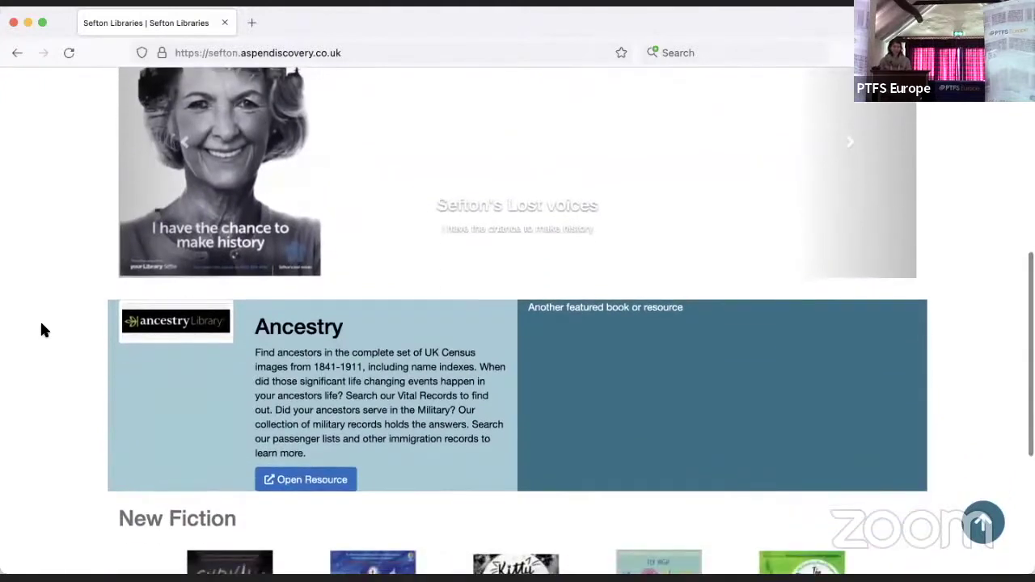
pyautogui.scroll(-4, 41, 324)
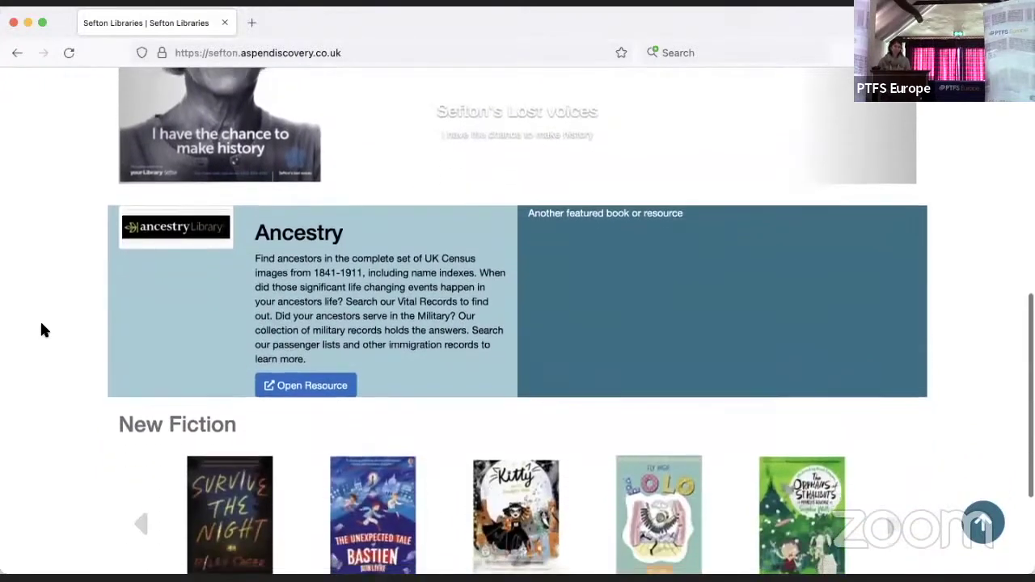
pyautogui.scroll(-3, 42, 329)
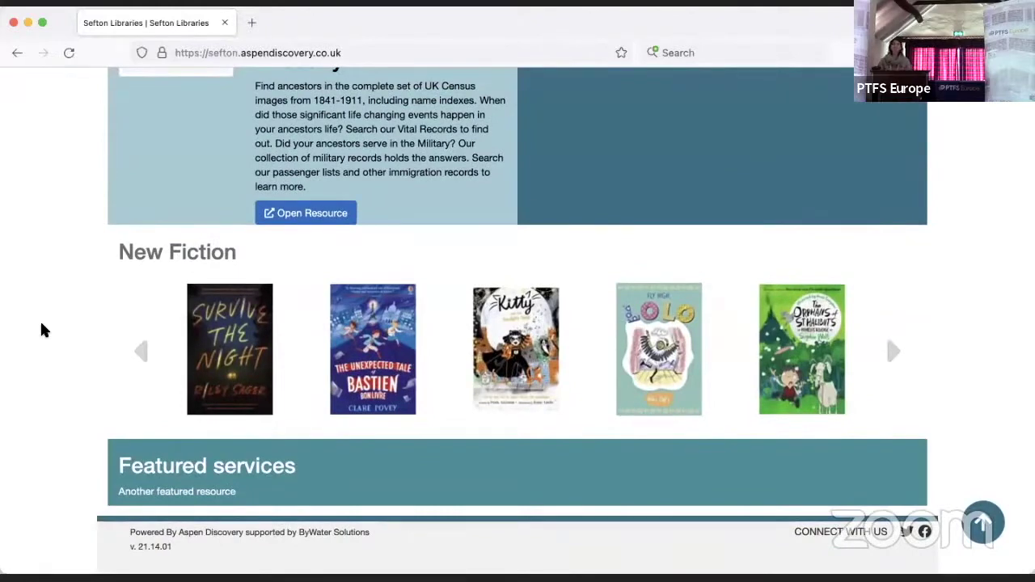
pyautogui.scroll(4, 43, 329)
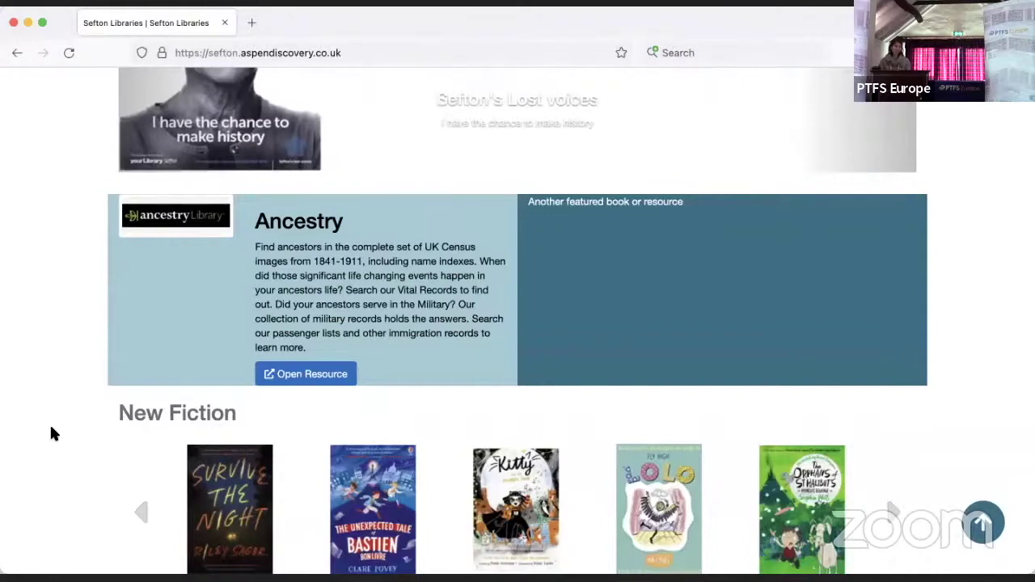
pyautogui.scroll(-1, 50, 434)
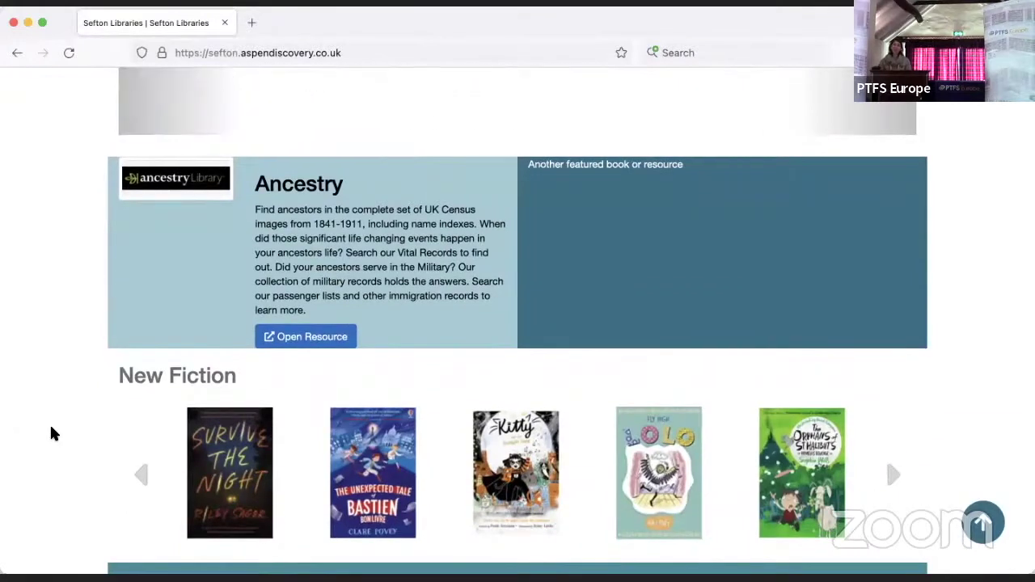
pyautogui.scroll(-3, 50, 435)
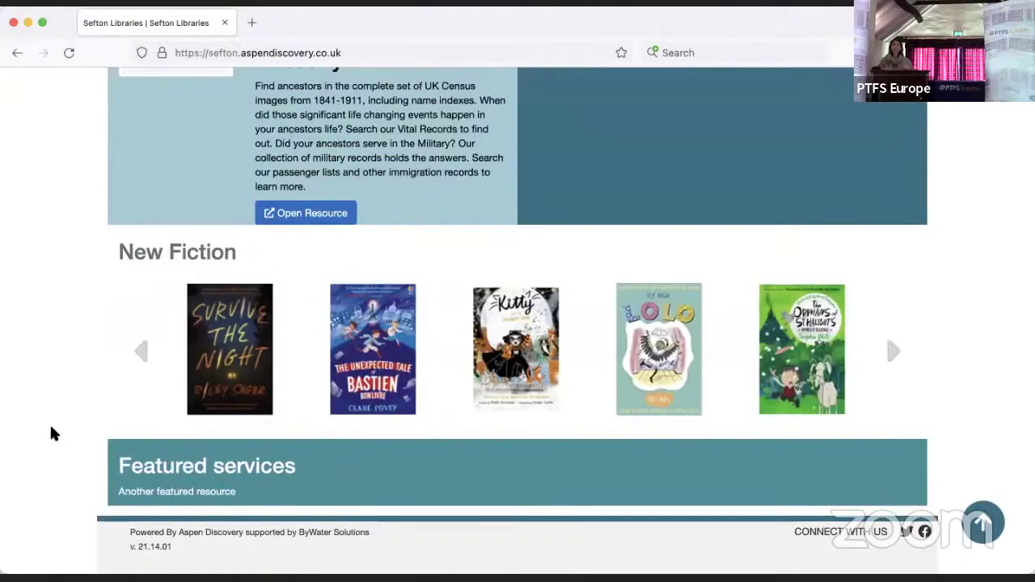
pyautogui.scroll(4, 50, 434)
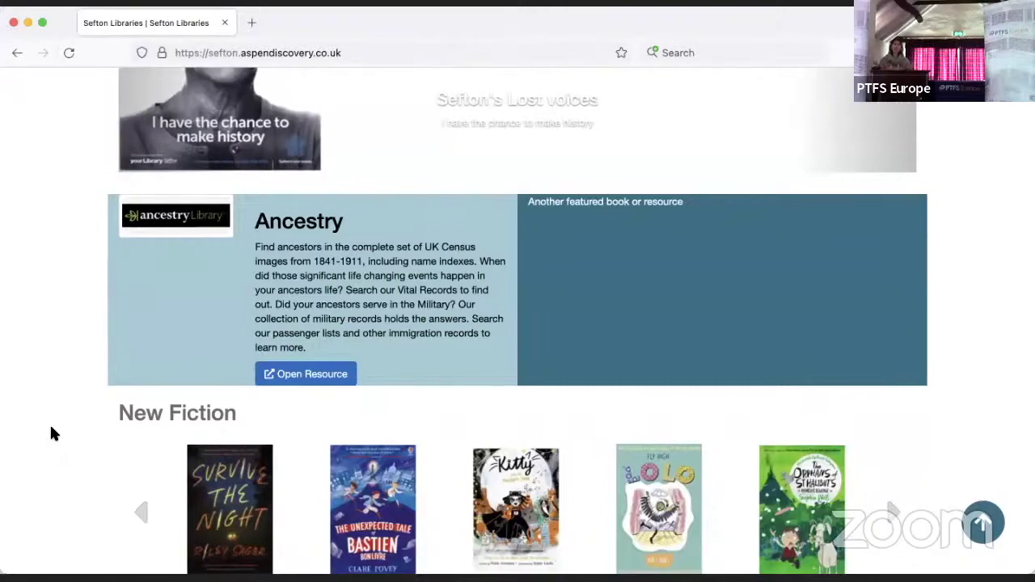
pyautogui.scroll(-4, 50, 434)
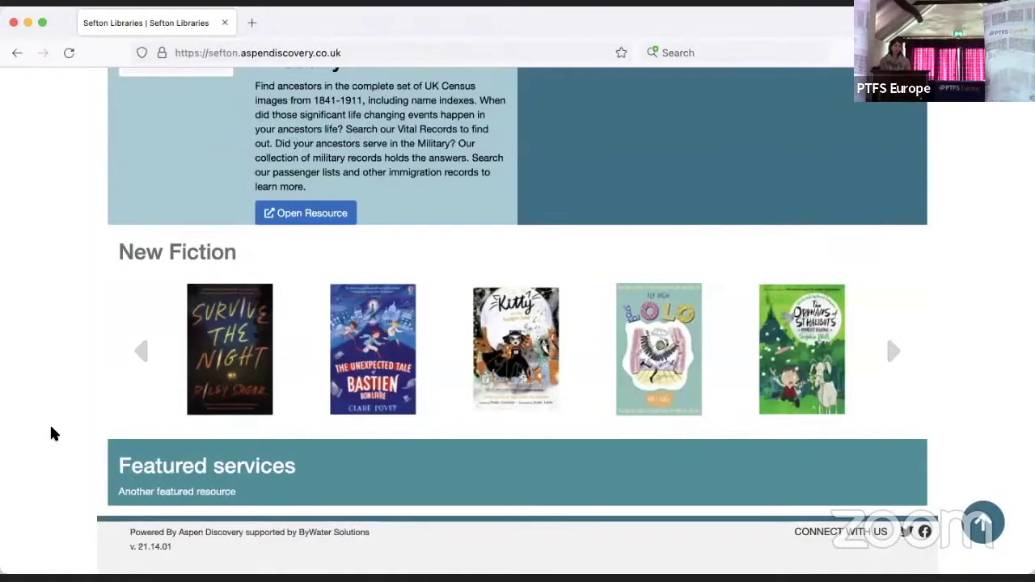
pyautogui.scroll(4, 51, 434)
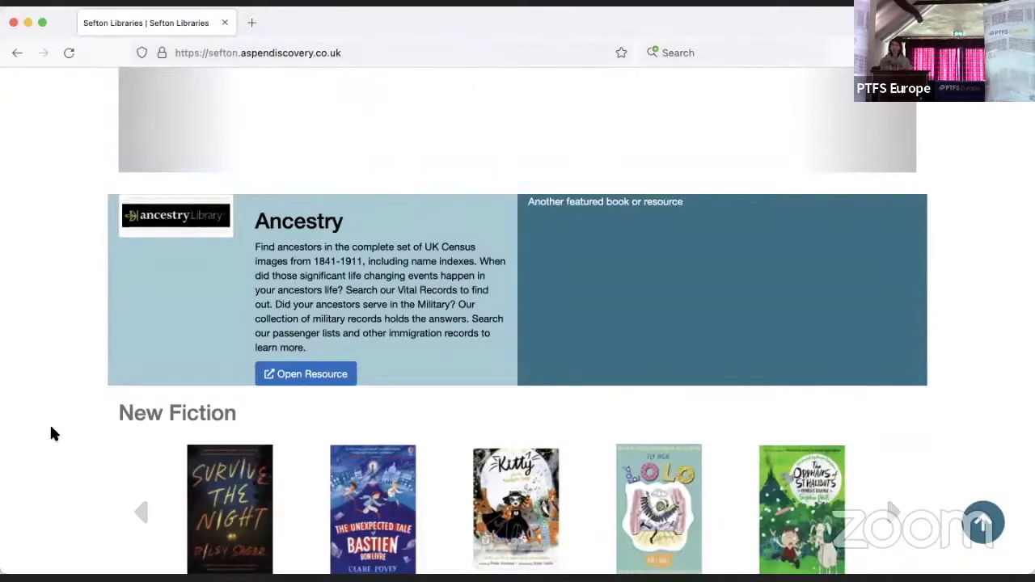
pyautogui.scroll(-3, 50, 434)
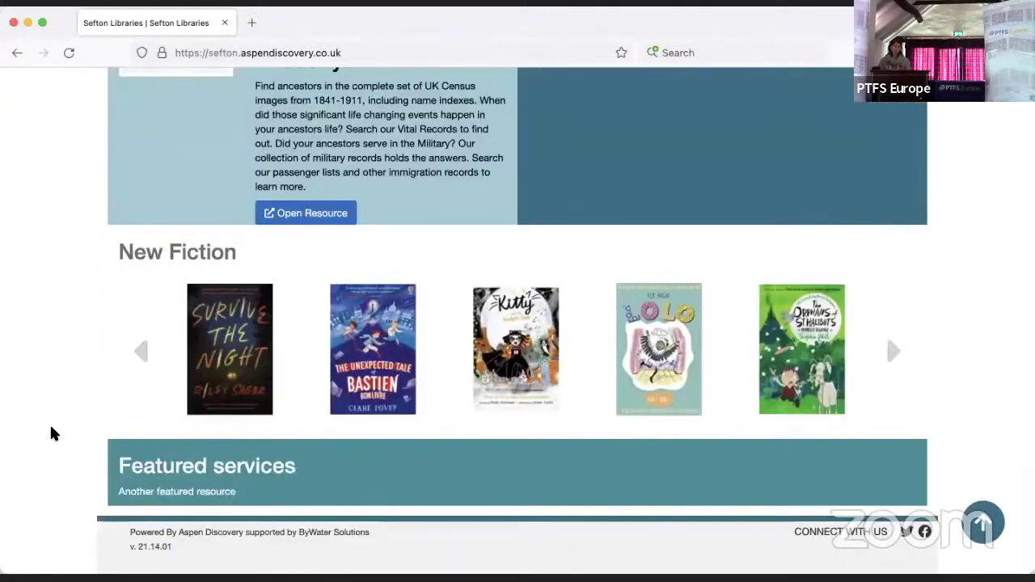
pyautogui.scroll(6, 44, 346)
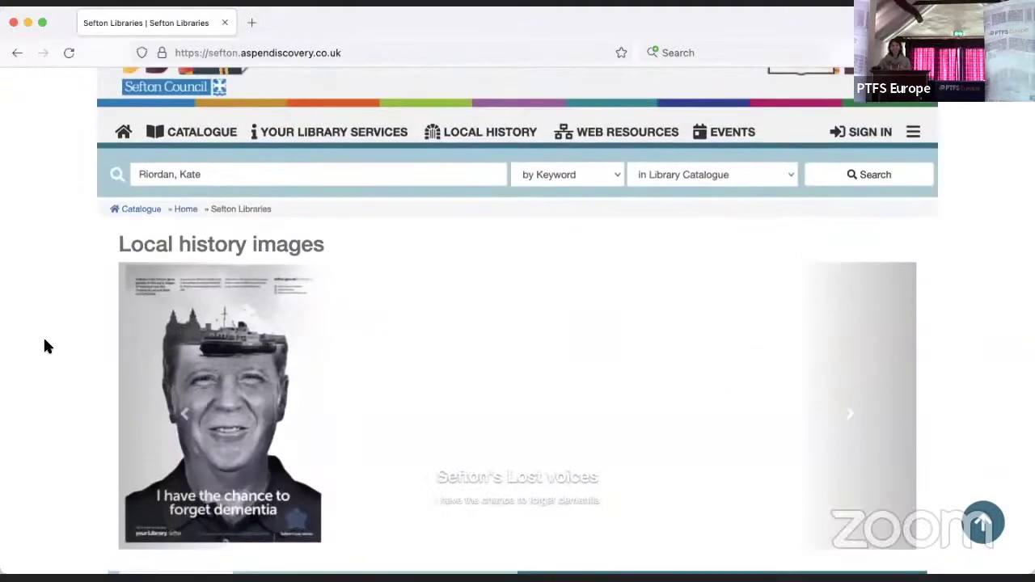
# Step: From the home page, run a keyword search for "domestic abuse" in Combined Results and review the catalogue and partner website matches
pyautogui.click(215, 174)
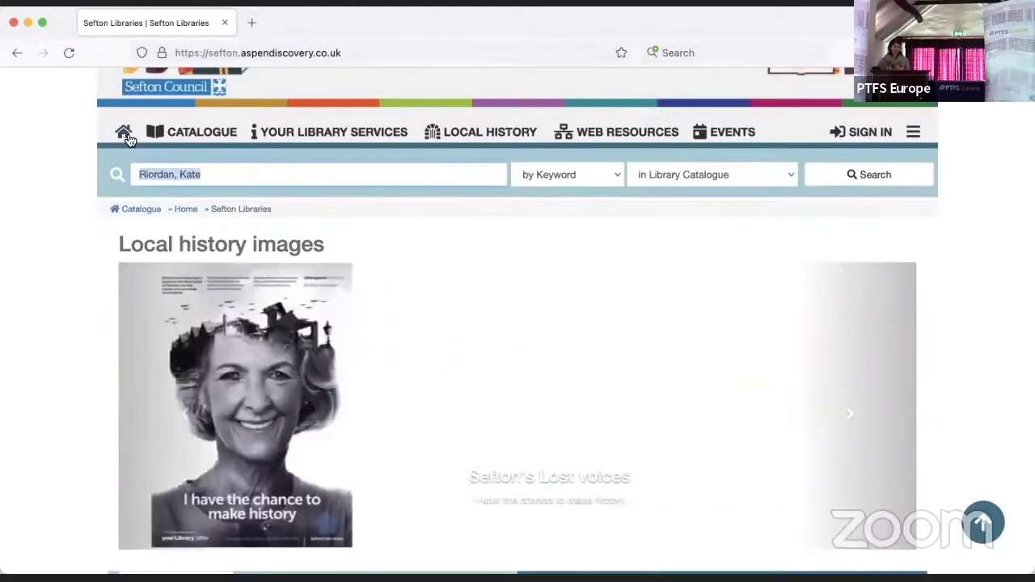
pyautogui.click(126, 137)
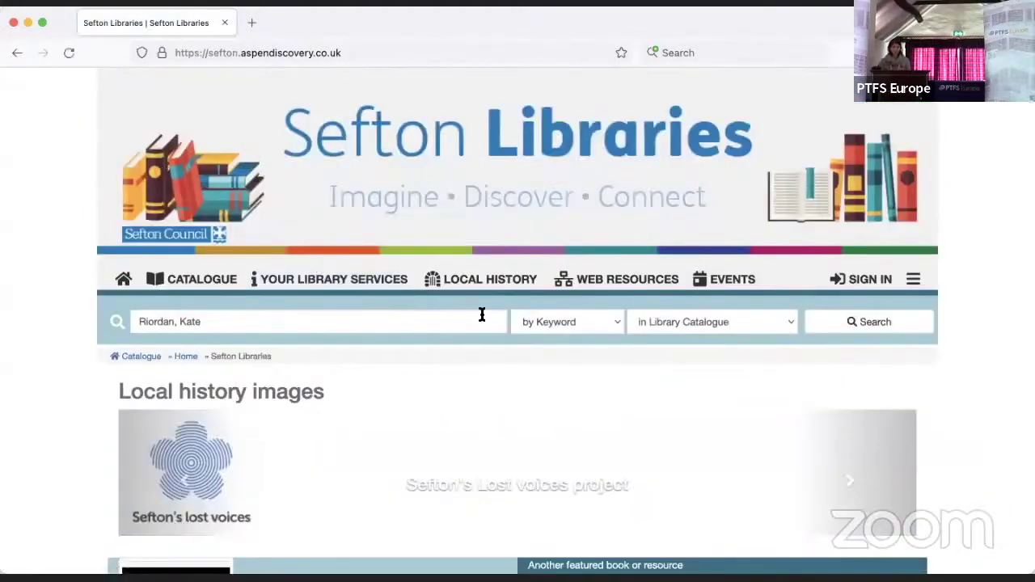
pyautogui.click(666, 320)
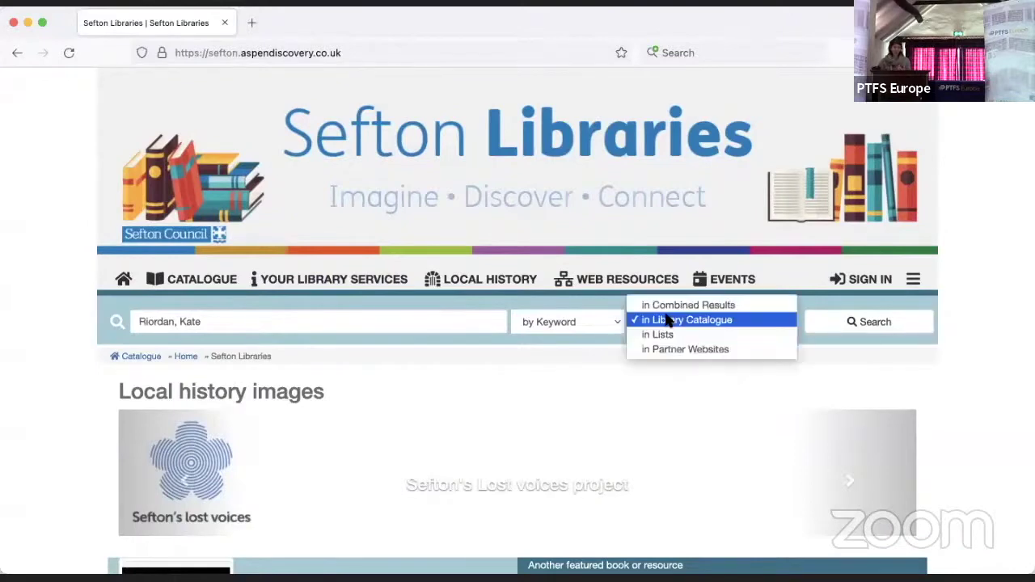
pyautogui.click(675, 305)
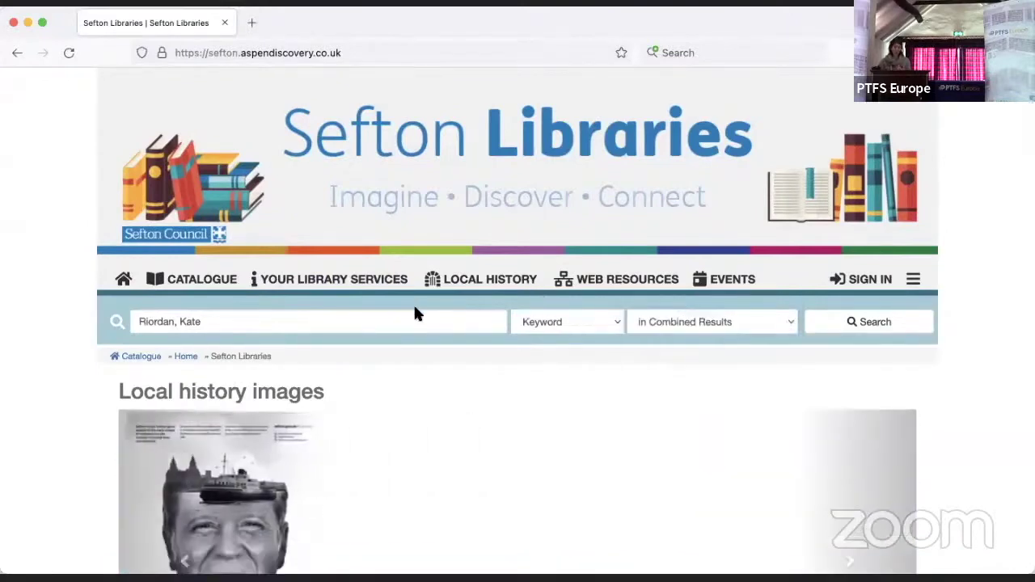
pyautogui.tripleClick(398, 322)
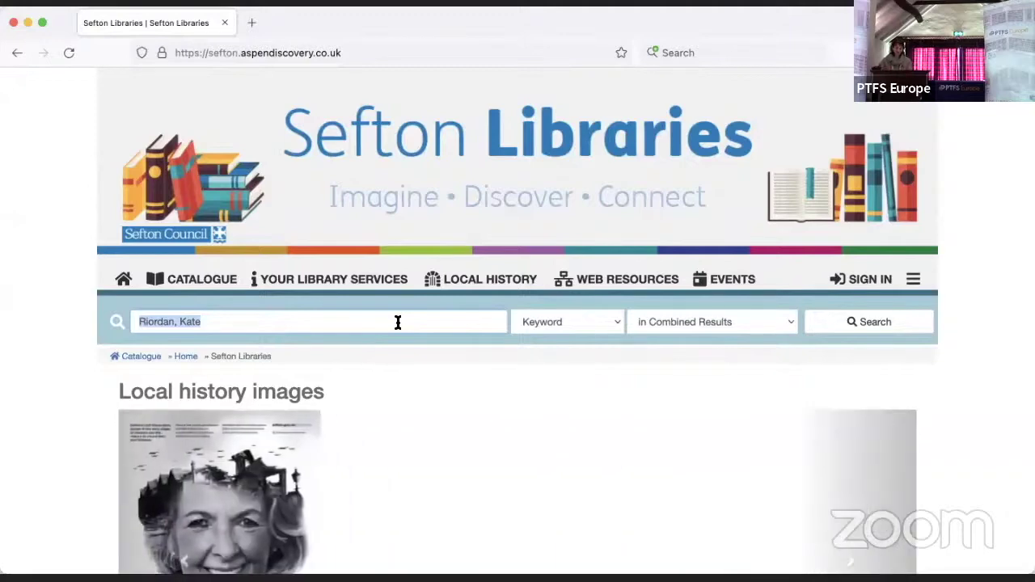
pyautogui.write('domesti')
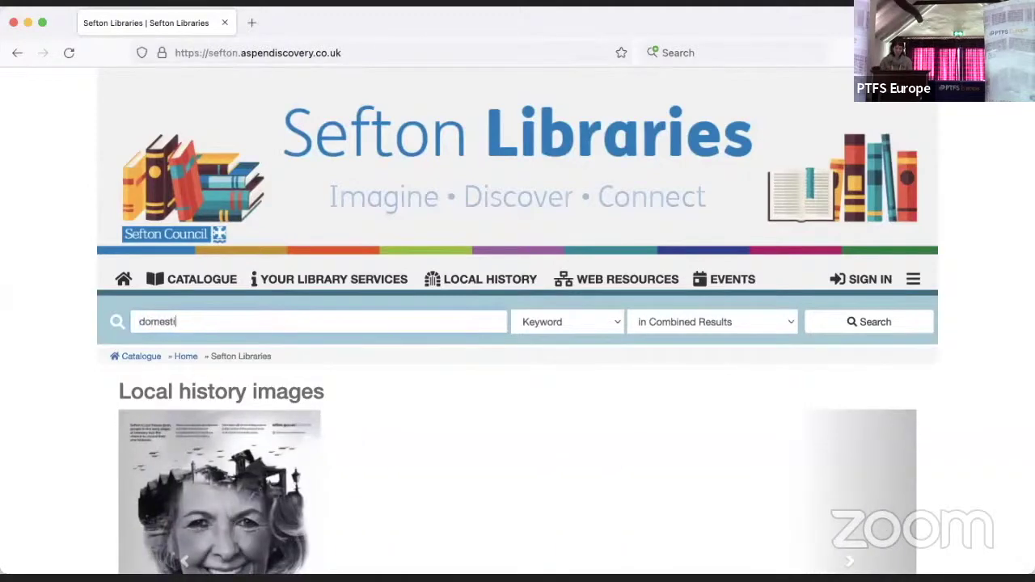
pyautogui.write('c abuse')
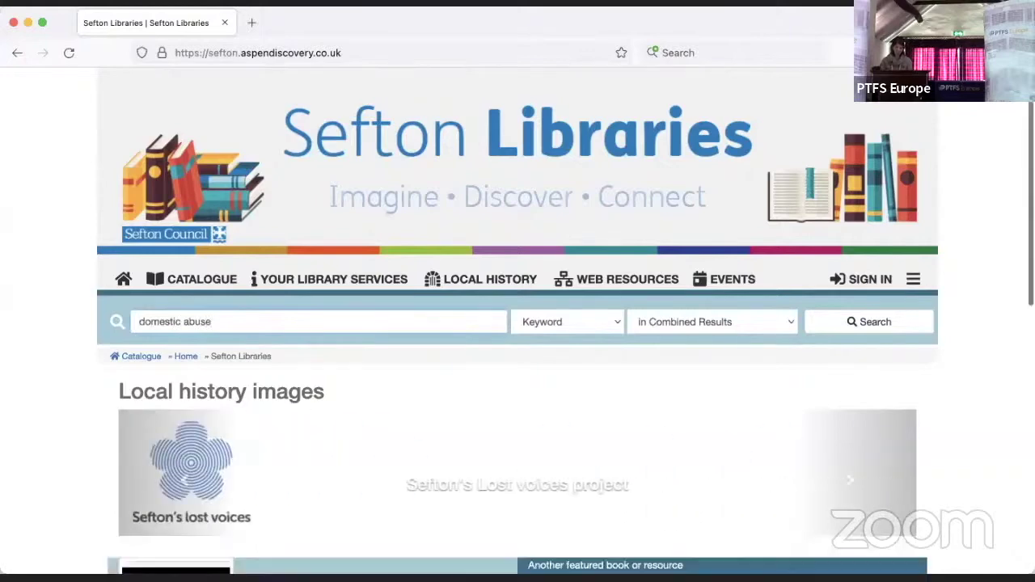
pyautogui.press('Return')
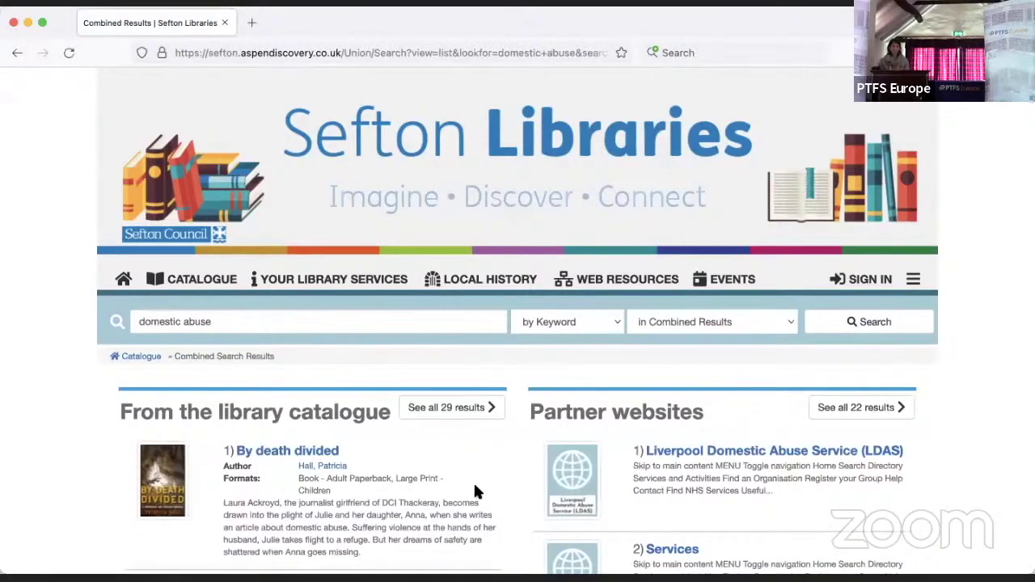
pyautogui.scroll(-5, 474, 491)
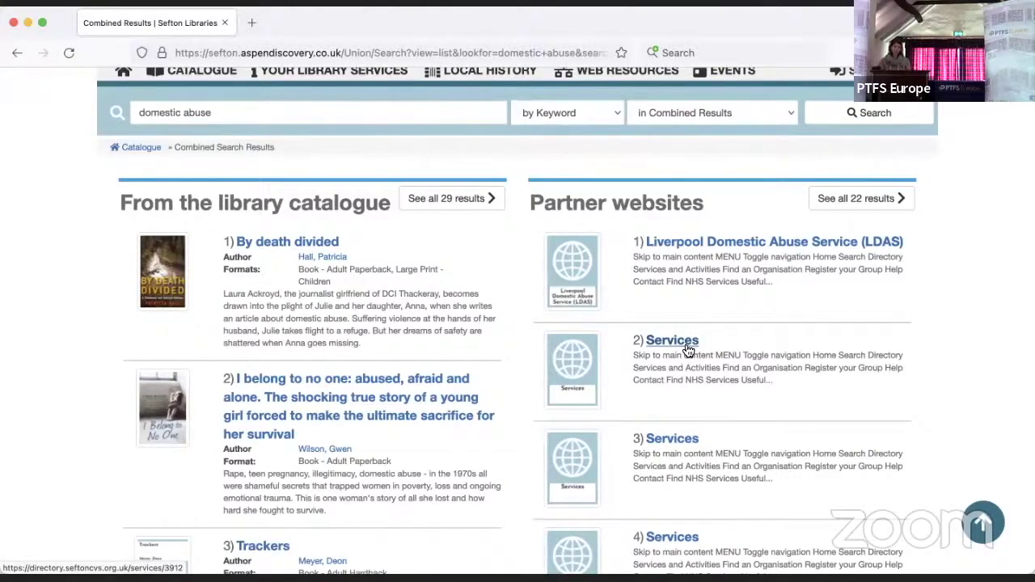
# Step: Search Combined Results by keyword for "bootle" and review the library catalogue, partner website and list sections
pyautogui.click(410, 120)
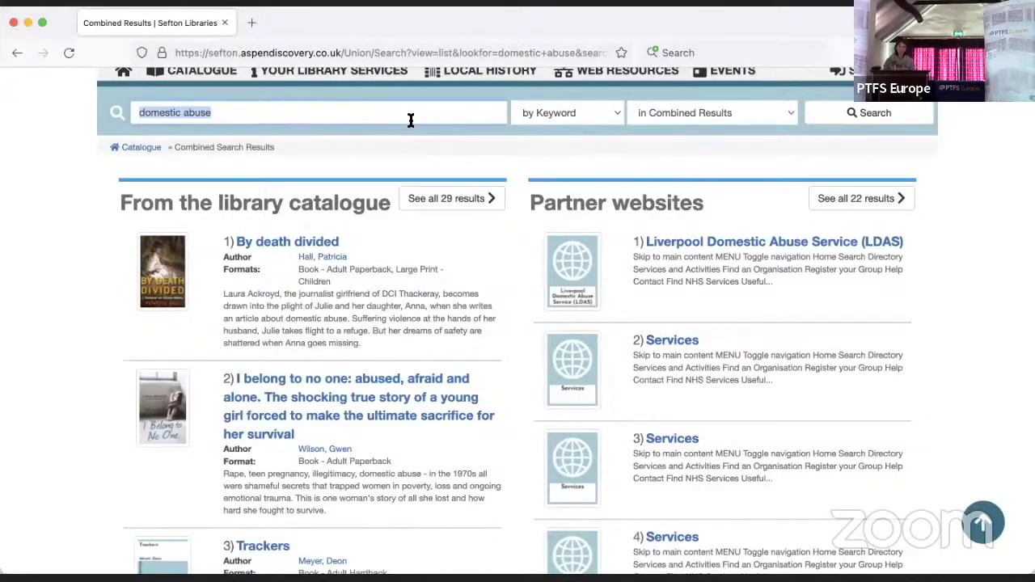
pyautogui.write('bootle')
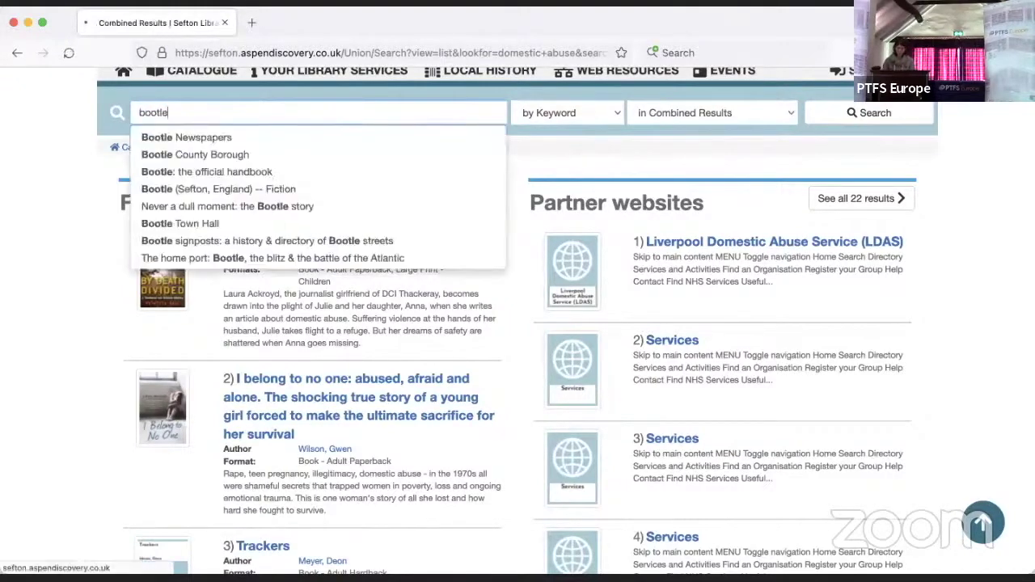
pyautogui.press('Return')
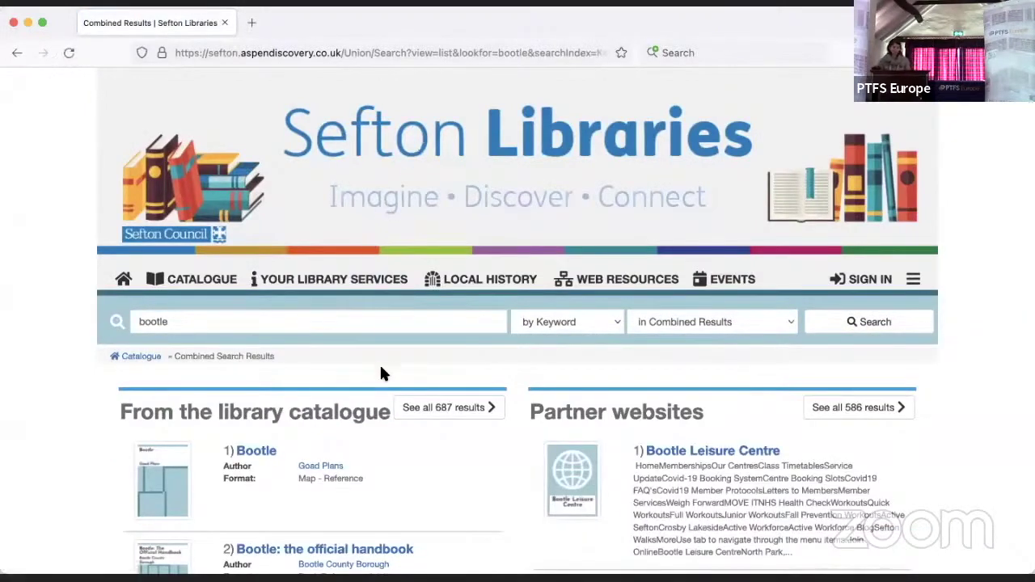
pyautogui.scroll(-3, 422, 462)
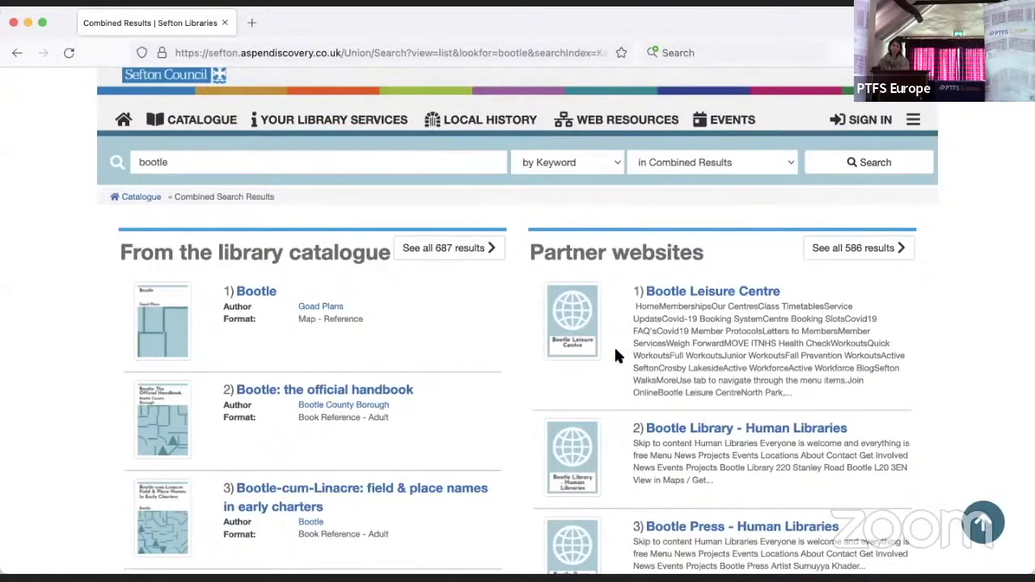
pyautogui.scroll(-3, 616, 354)
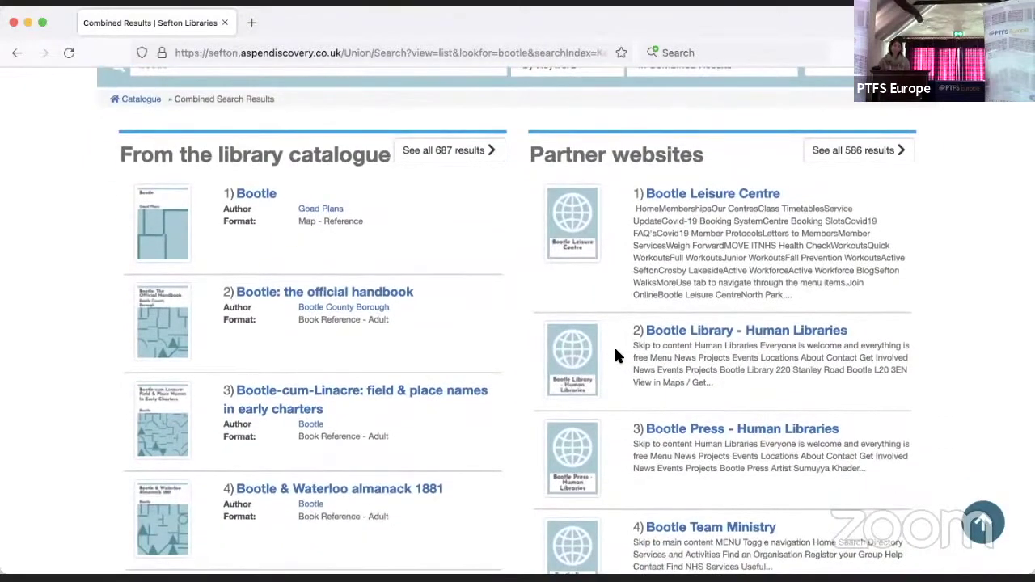
pyautogui.scroll(-6, 615, 356)
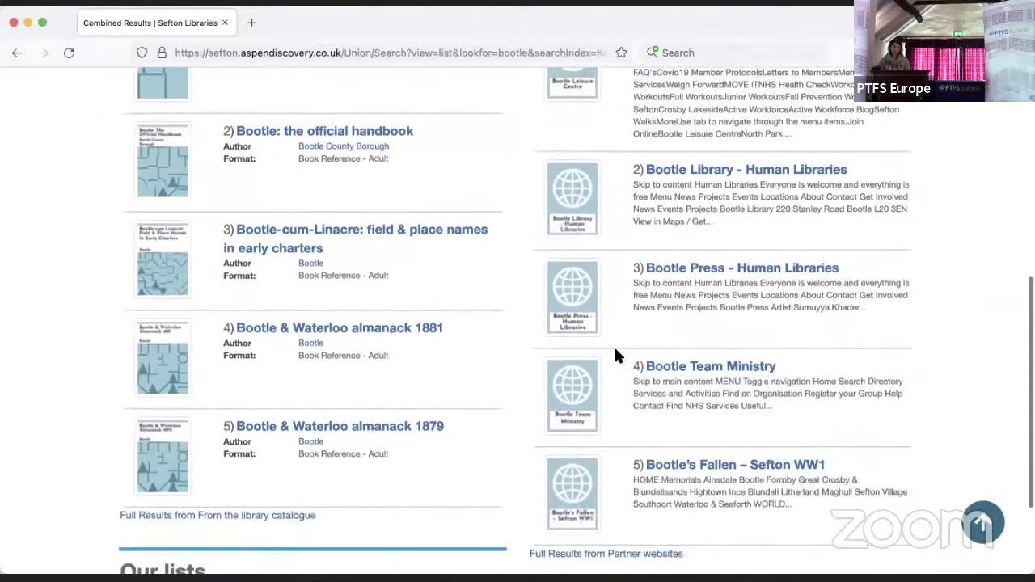
pyautogui.scroll(-2, 614, 356)
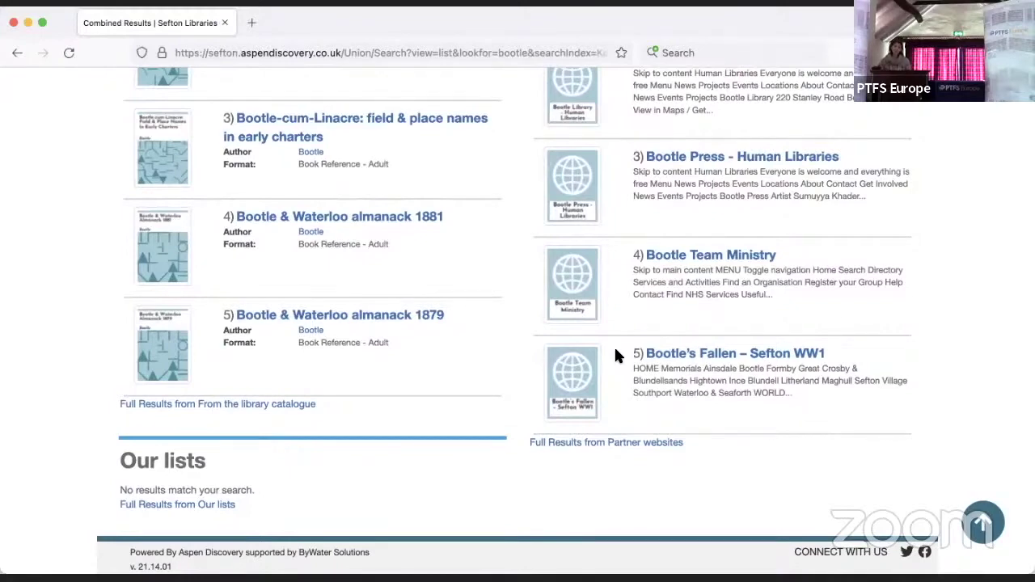
# Step: Open the full partner website results for "bootle" and look through the listed sites and the Explore More section
pyautogui.scroll(2, 615, 355)
pyautogui.scroll(3, 614, 355)
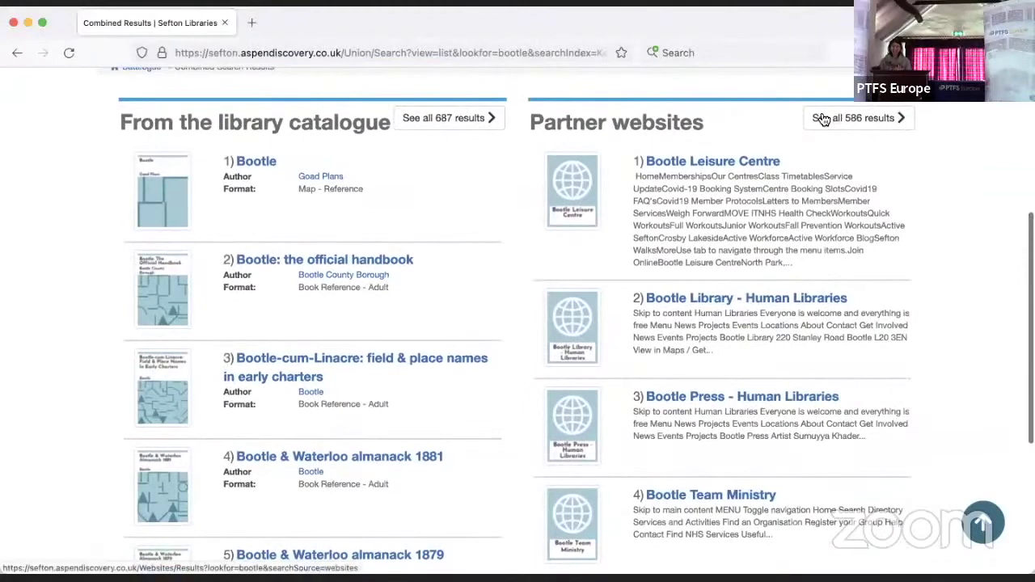
pyautogui.click(818, 117)
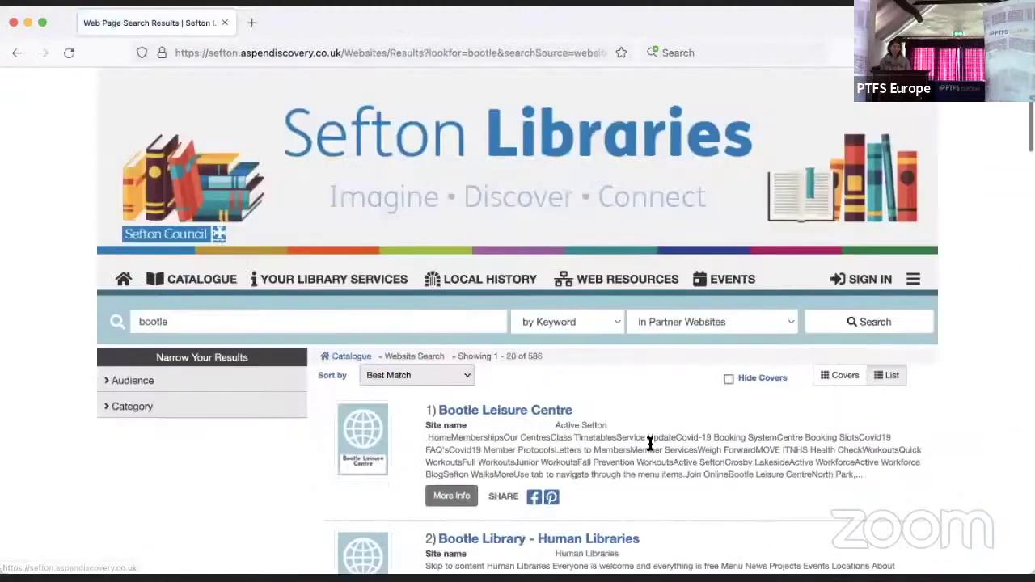
pyautogui.scroll(-1, 672, 407)
pyautogui.scroll(-2, 674, 414)
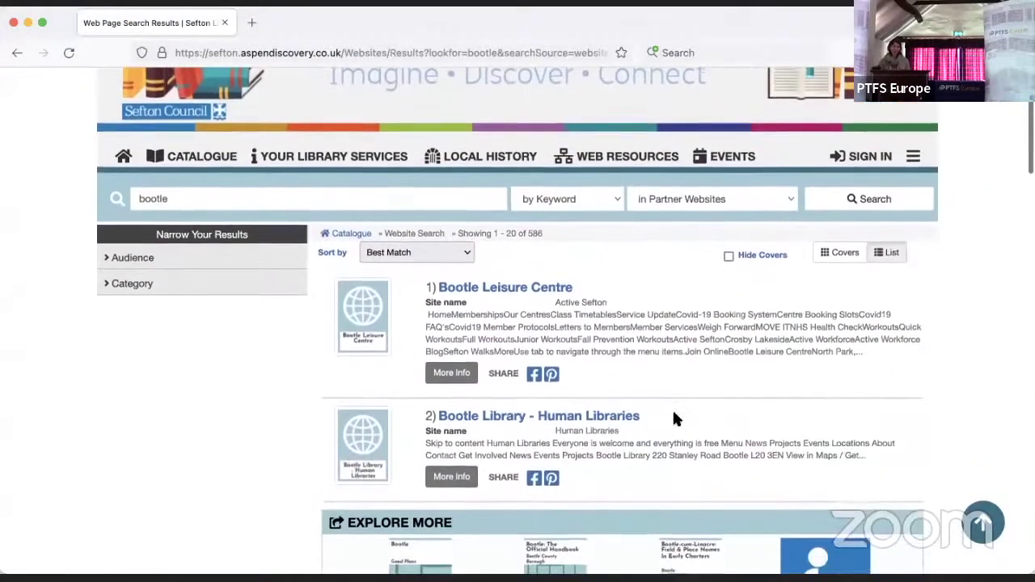
pyautogui.scroll(-4, 674, 414)
pyautogui.scroll(-1, 672, 417)
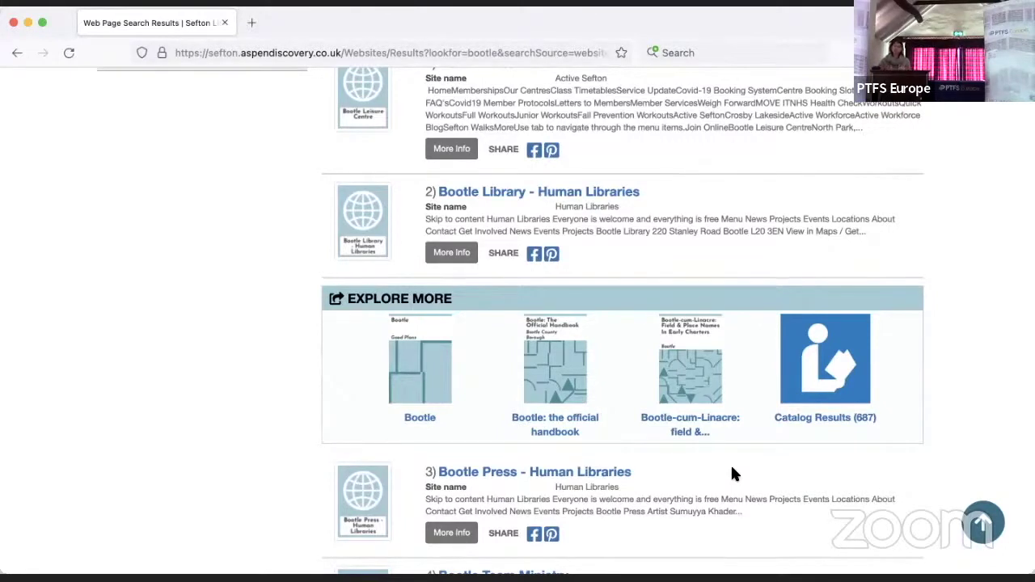
pyautogui.scroll(-5, 731, 469)
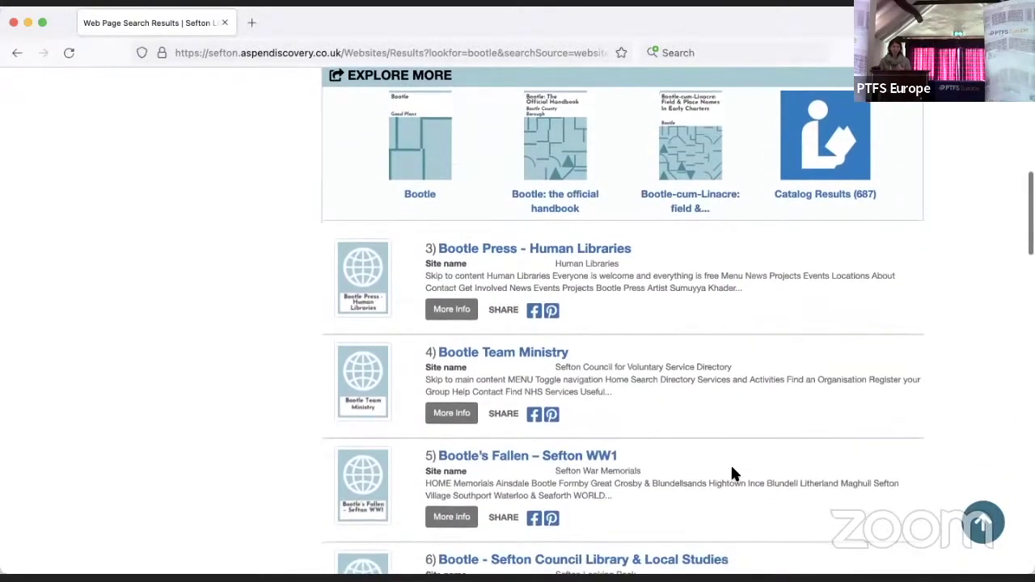
pyautogui.scroll(-1, 731, 467)
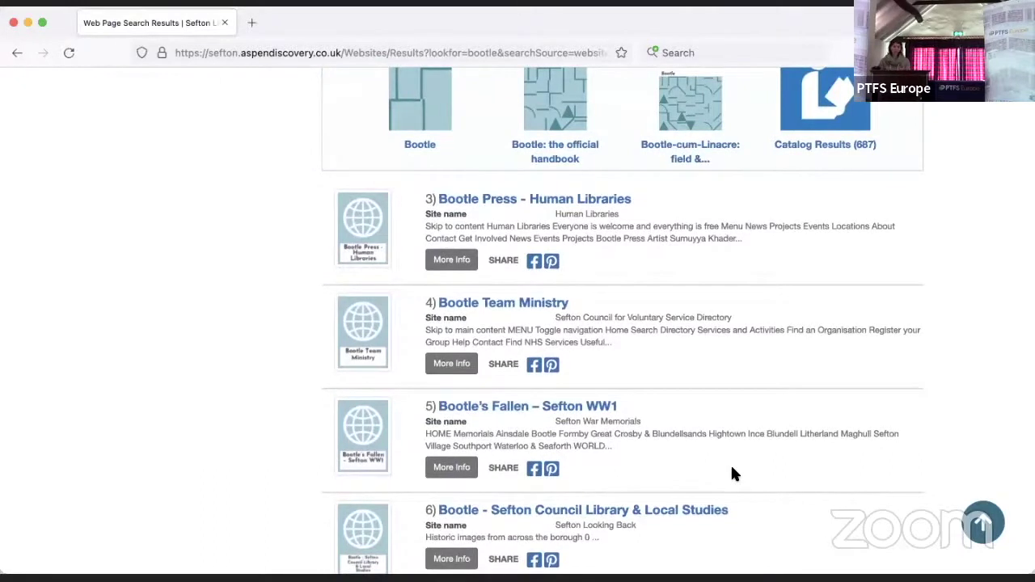
pyautogui.scroll(-2, 732, 473)
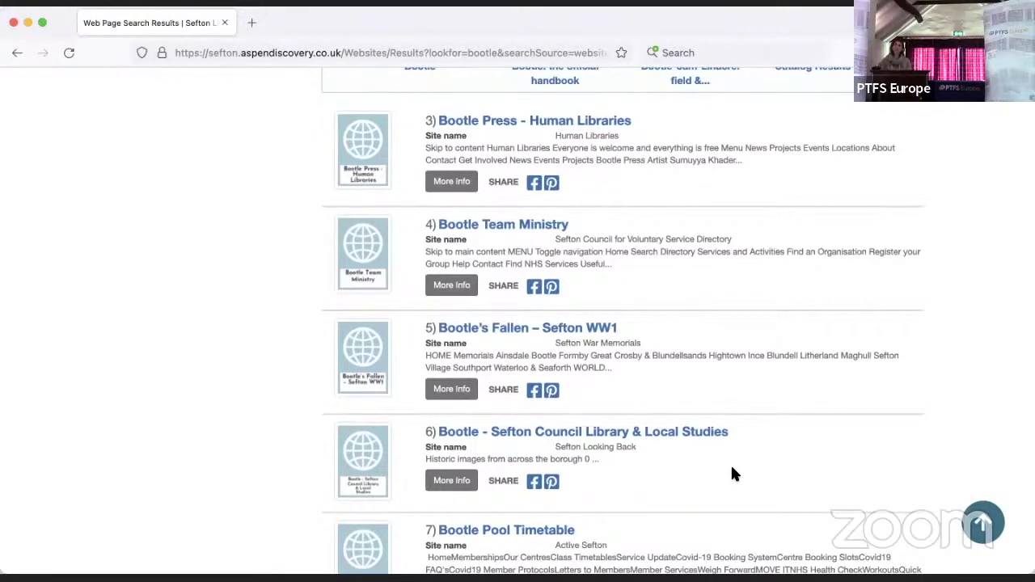
# Step: Enter "kate riordan" as the search term and switch the search source from Partner Websites to Library Catalogue
pyautogui.scroll(6, 731, 473)
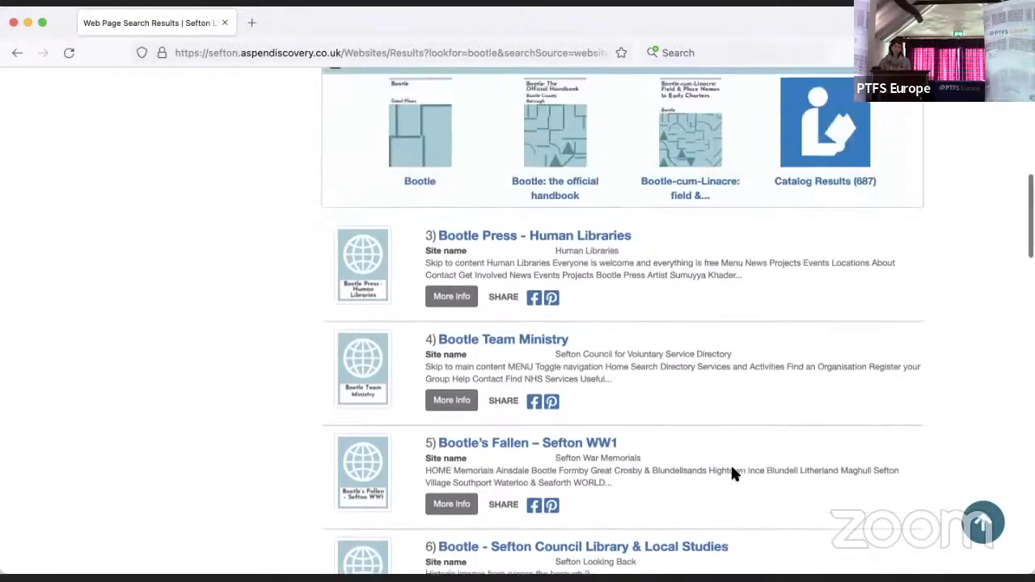
pyautogui.scroll(3, 732, 473)
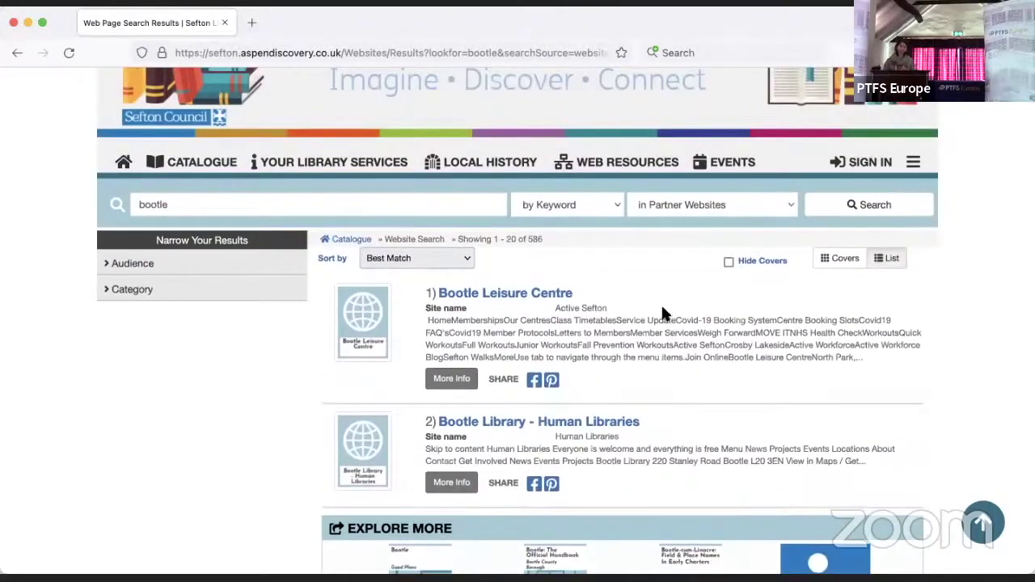
pyautogui.click(429, 204)
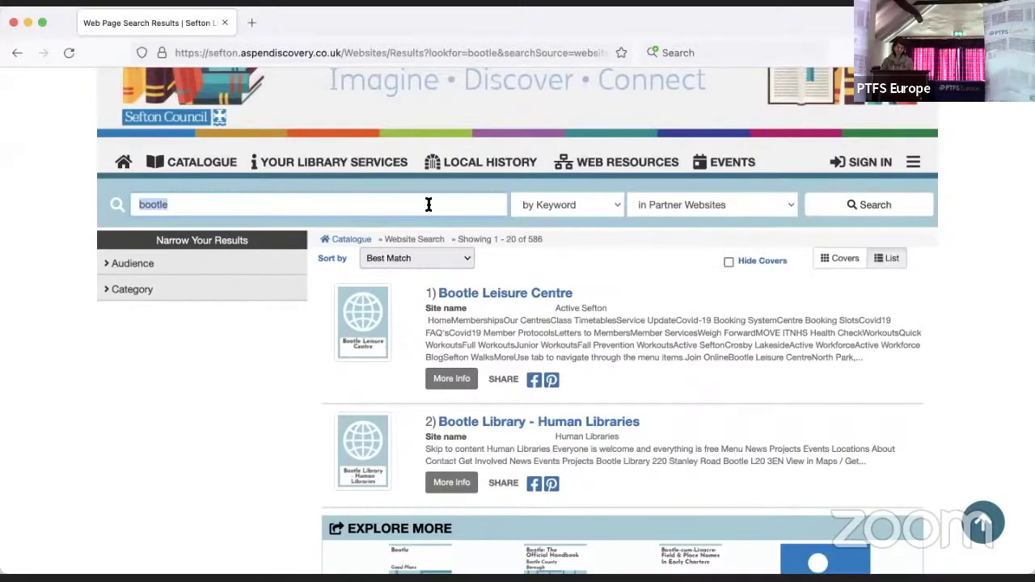
pyautogui.write('kate riord')
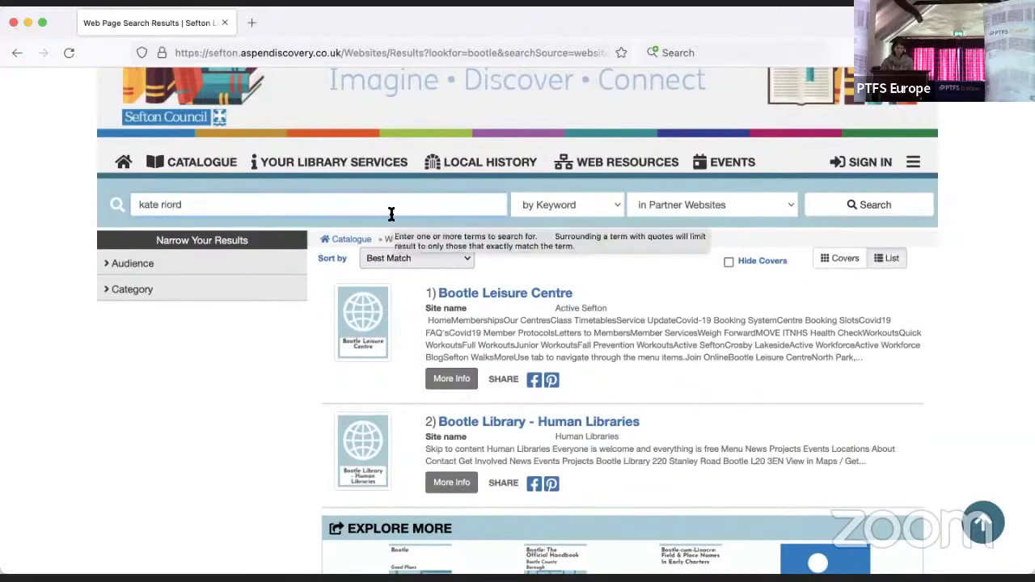
pyautogui.write('an')
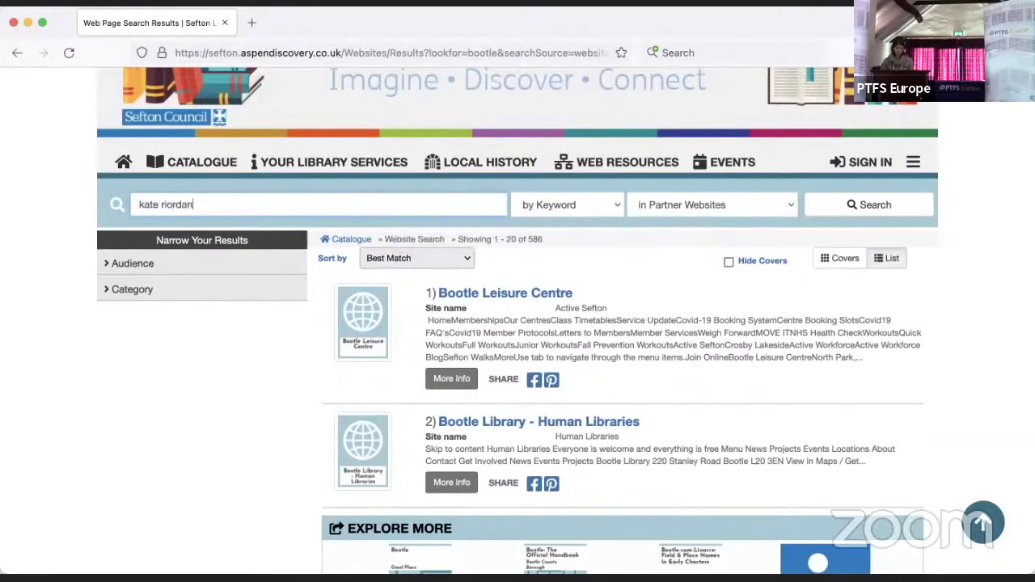
pyautogui.click(654, 207)
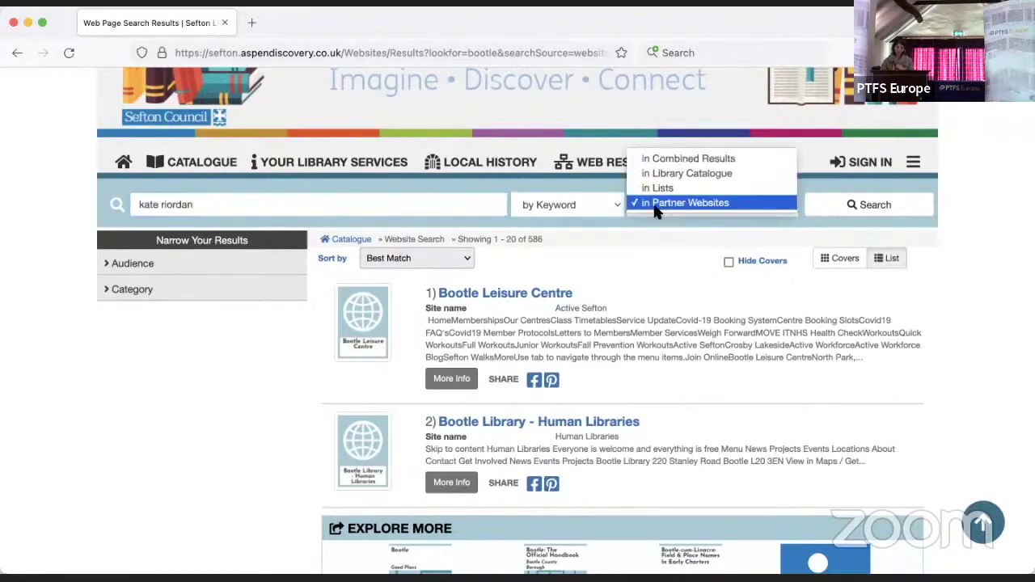
pyautogui.click(692, 176)
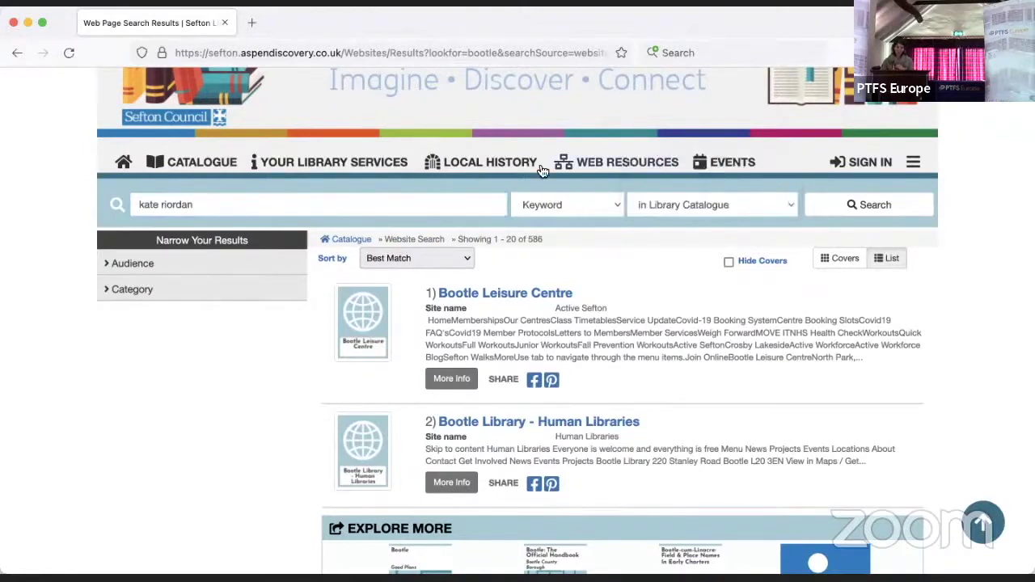
# Step: Re-enter the start of the author's name and run the catalogue search from the suggestion "Riordan, Kate"
pyautogui.tripleClick(455, 201)
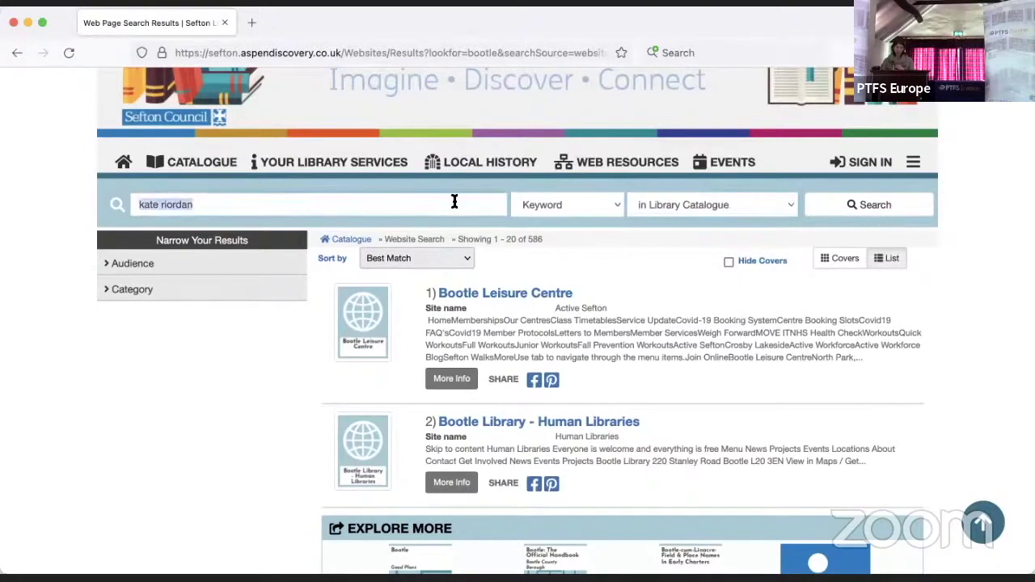
pyautogui.write('kate ru=i')
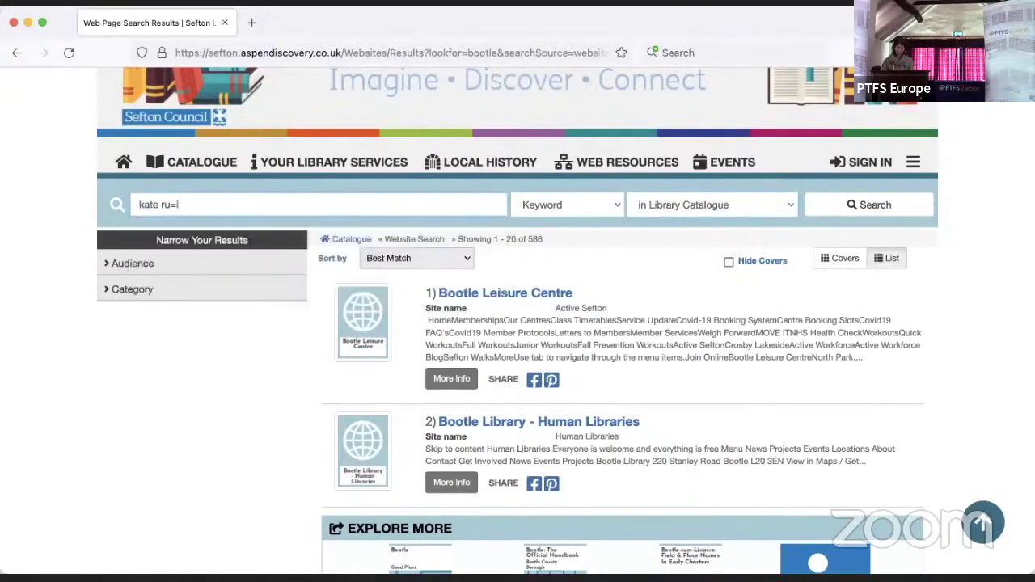
pyautogui.press('BackSpace')
pyautogui.press('BackSpace')
pyautogui.press('BackSpace')
pyautogui.write('io')
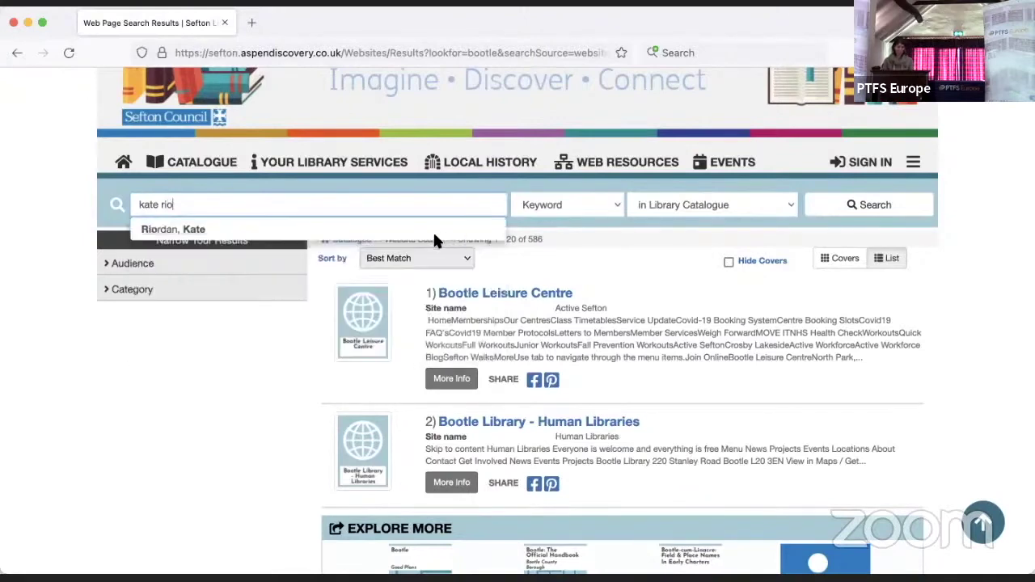
pyautogui.click(433, 232)
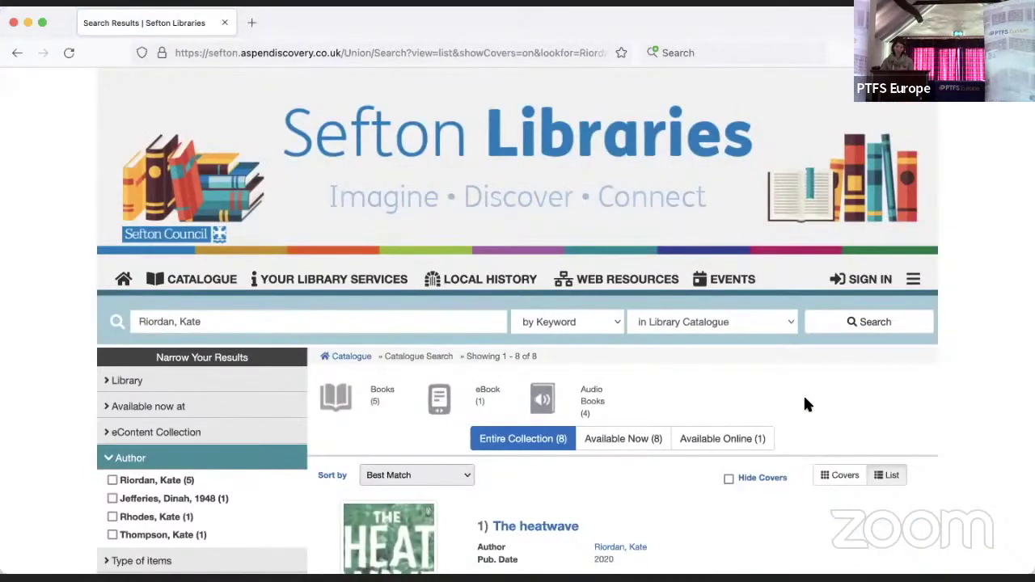
# Step: Review the catalogue results for "Riordan, Kate", including formats, availability, hold and BorrowBox options, and the filters for narrowing results
pyautogui.scroll(-3, 804, 404)
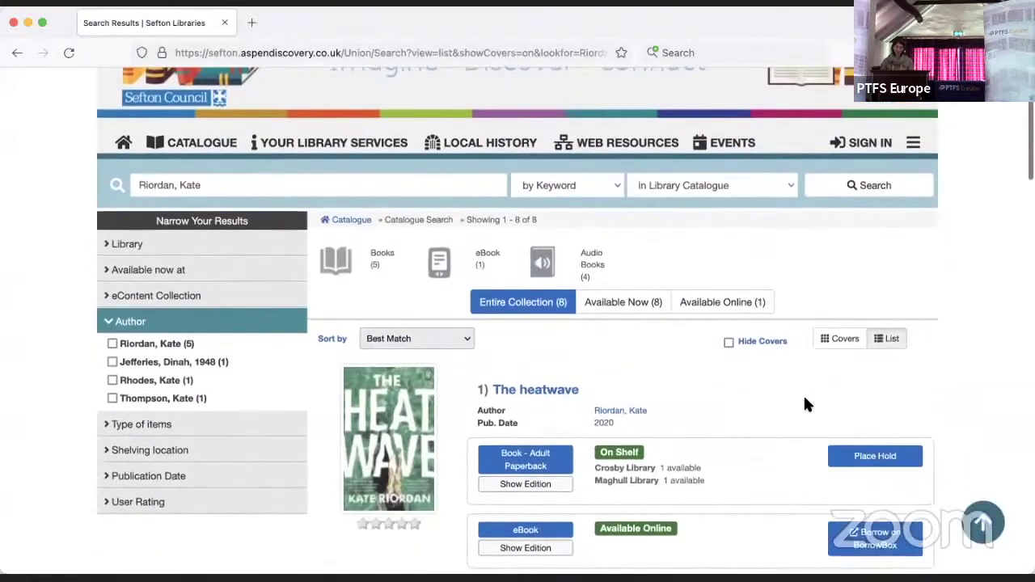
pyautogui.scroll(-3, 804, 405)
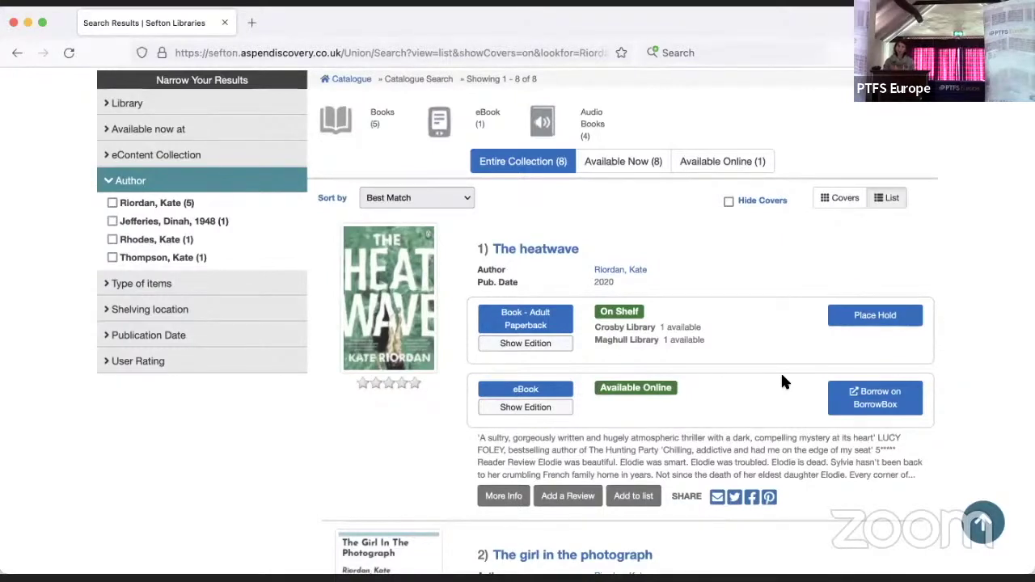
pyautogui.scroll(-2, 782, 381)
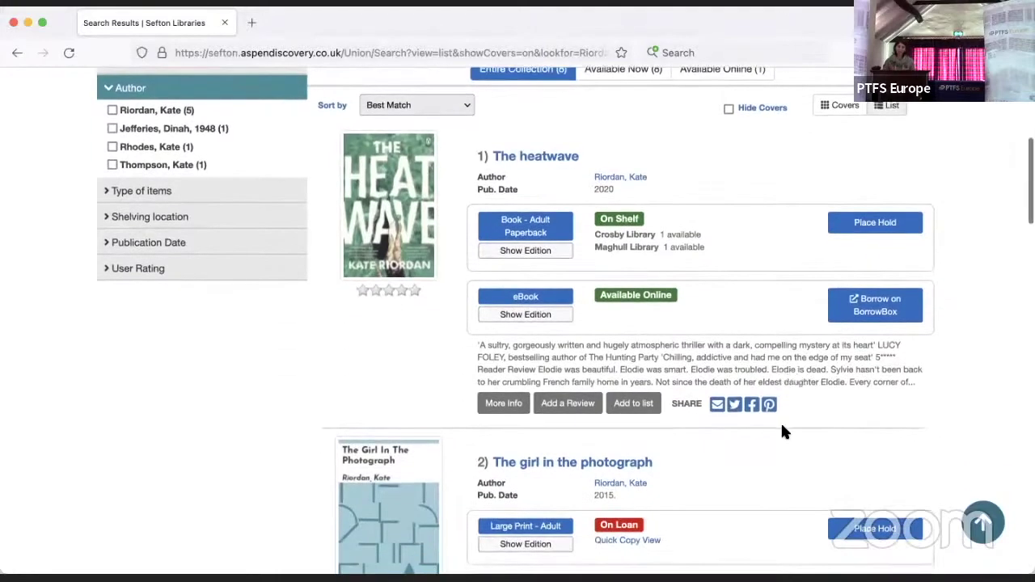
pyautogui.scroll(-2, 781, 432)
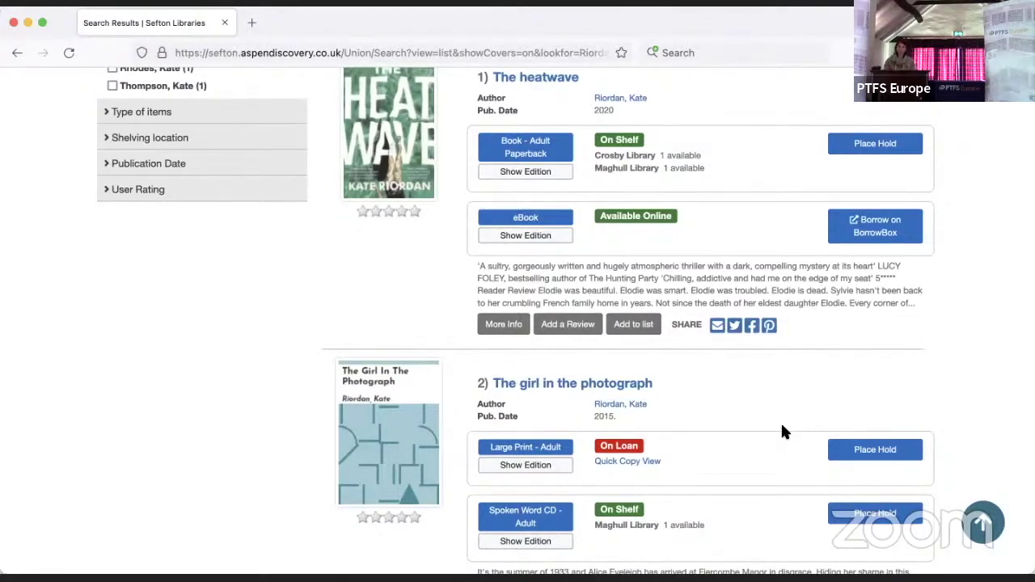
pyautogui.scroll(5, 782, 428)
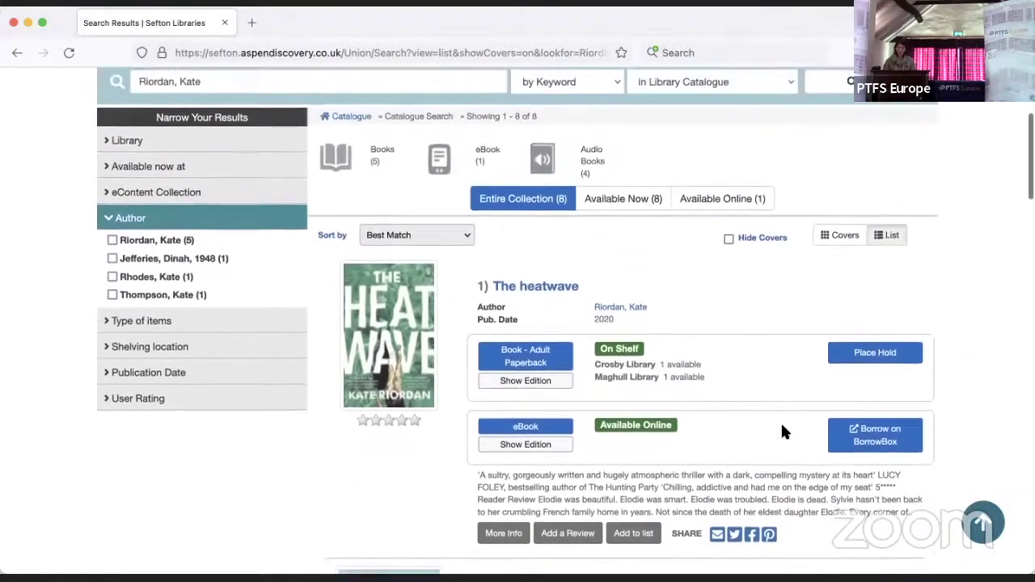
pyautogui.scroll(2, 782, 433)
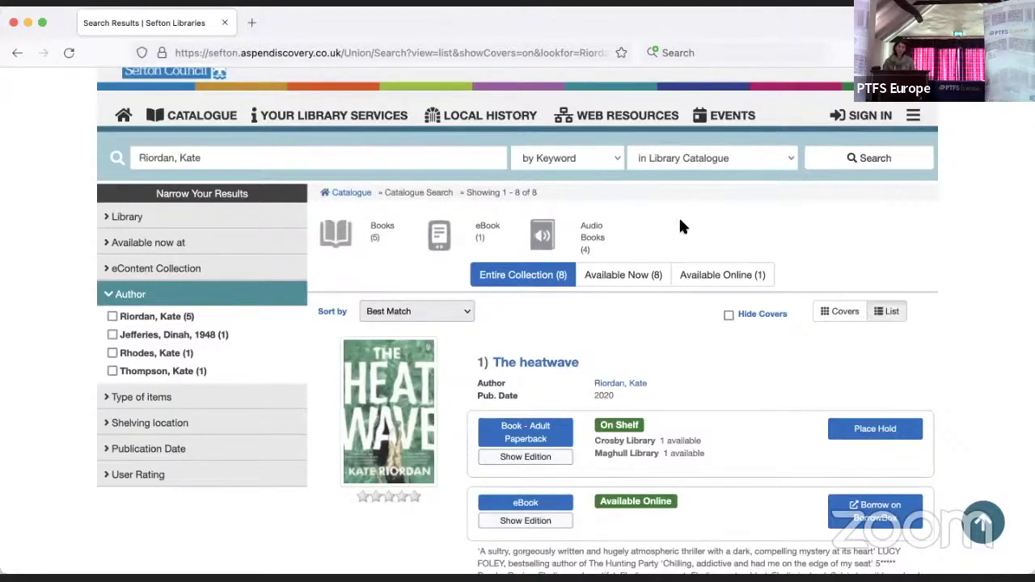
pyautogui.scroll(2, 680, 221)
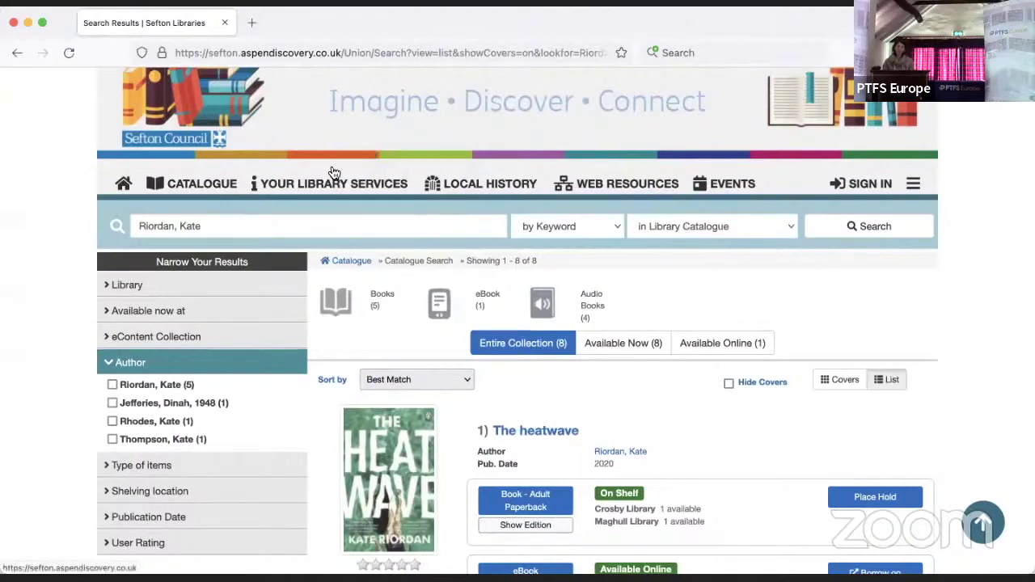
# Step: Look over the Your Library Services and Local History options, and expand the Local History category in Web Resources
pyautogui.click(336, 188)
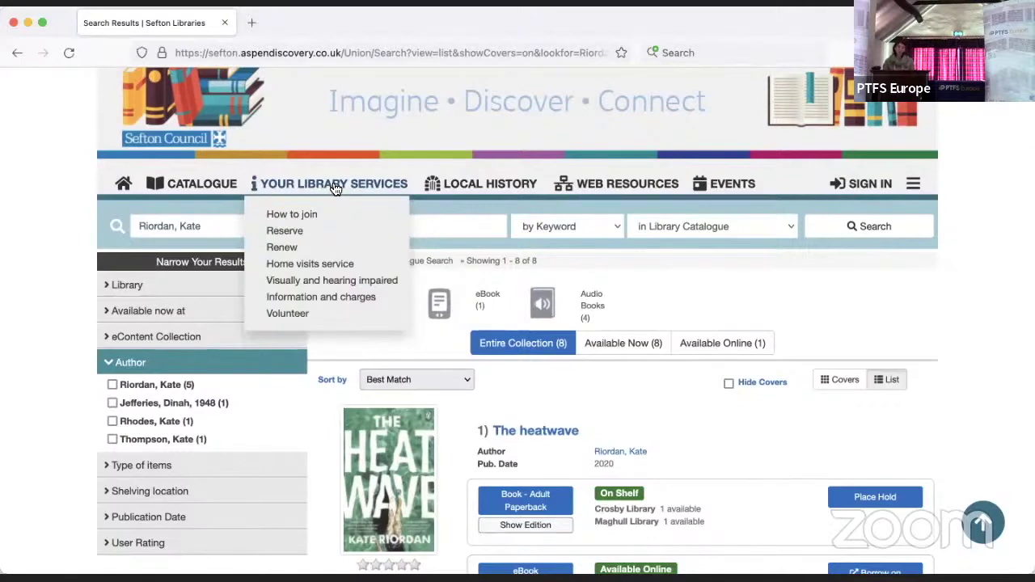
pyautogui.click(488, 179)
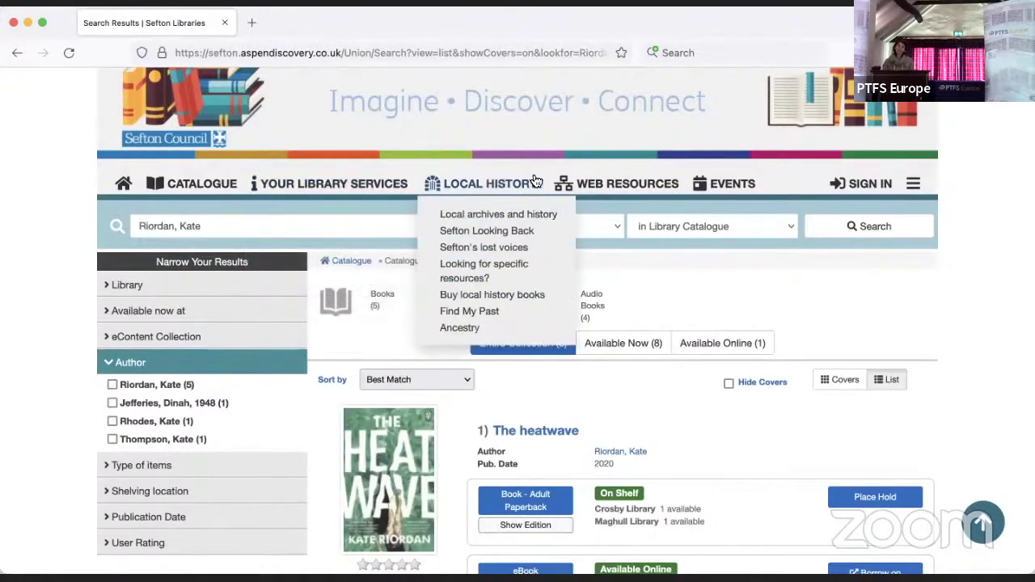
pyautogui.click(620, 182)
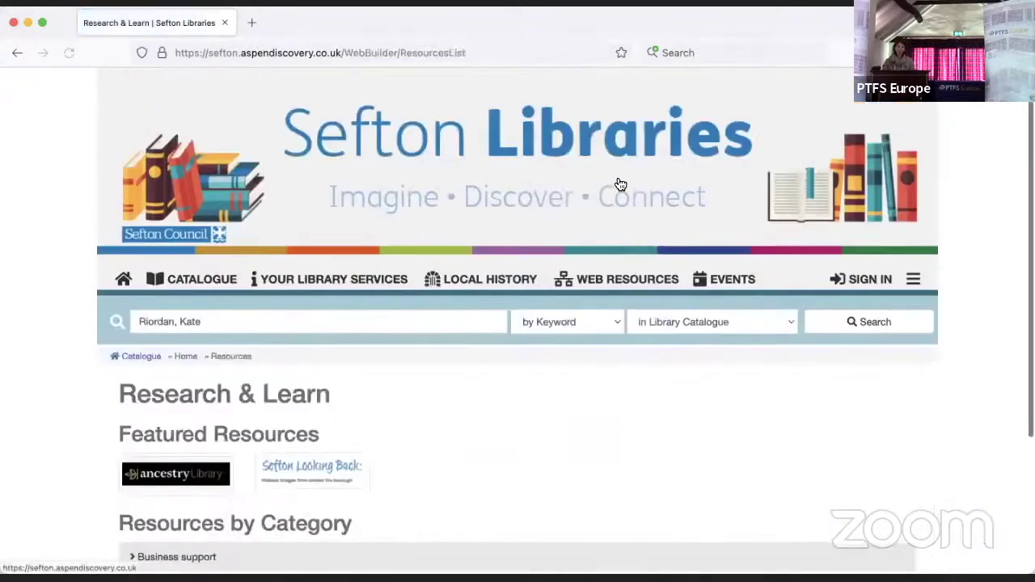
pyautogui.scroll(-2, 525, 400)
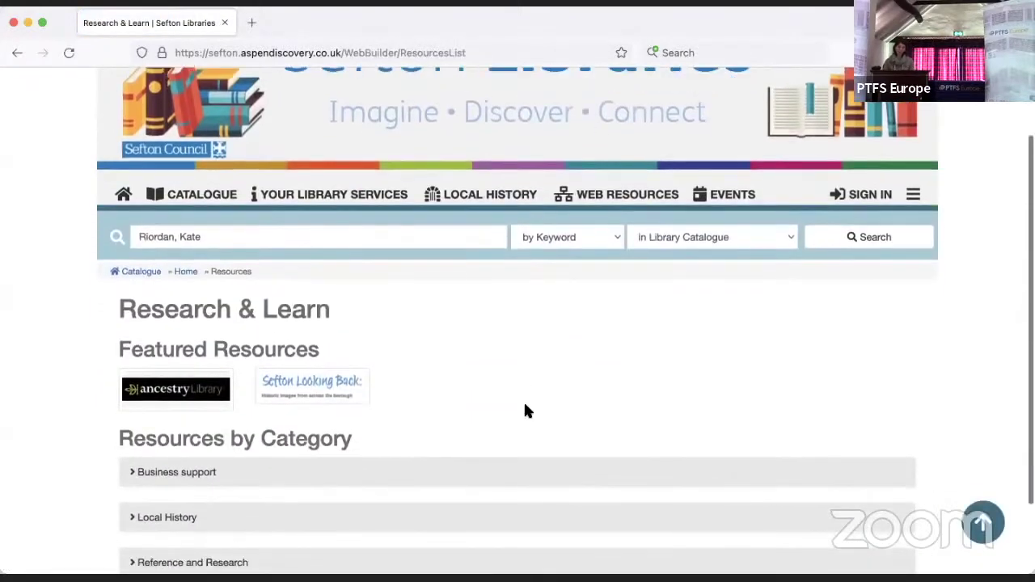
pyautogui.scroll(-2, 524, 411)
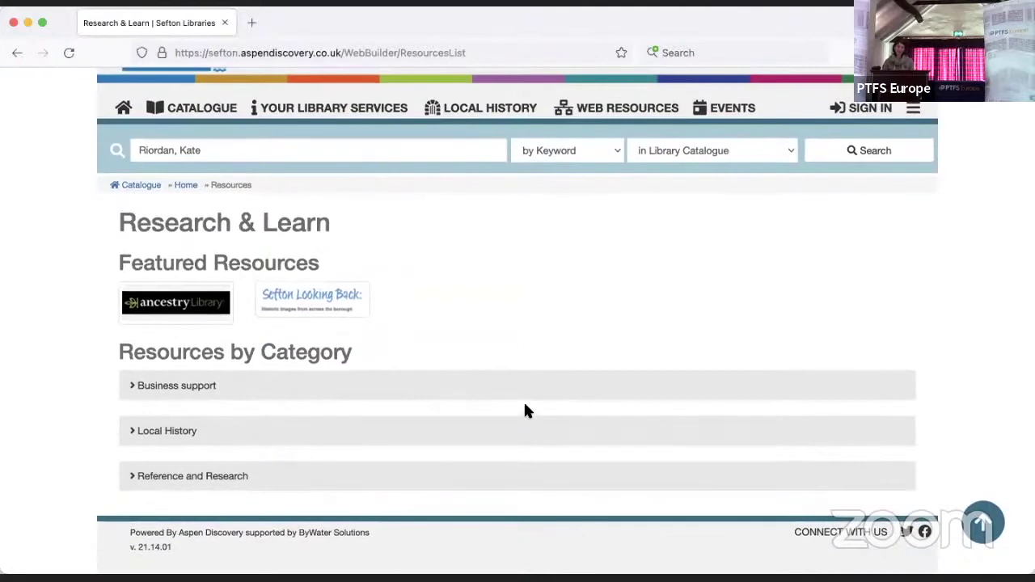
pyautogui.click(194, 440)
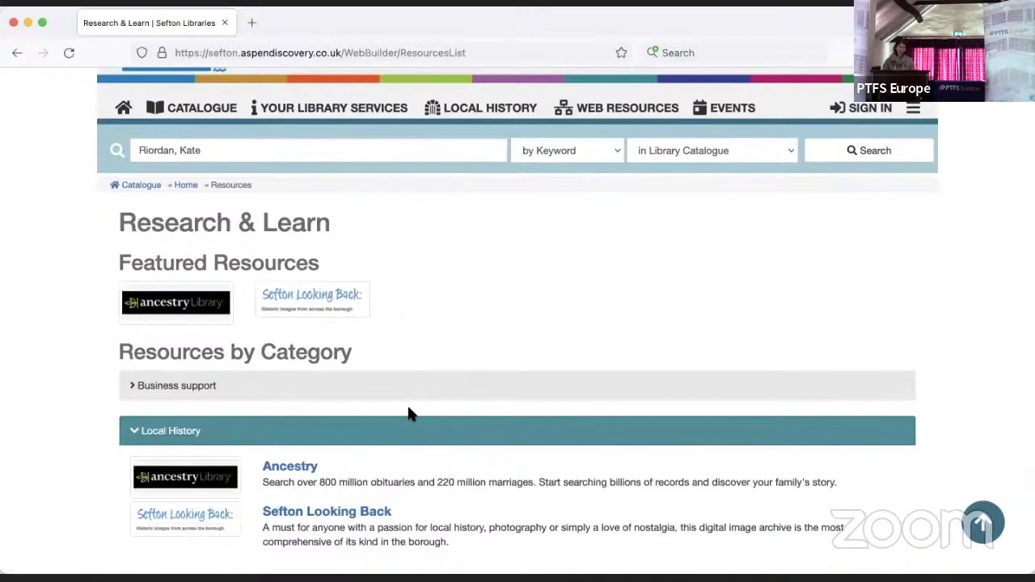
# Step: Return to the library home page and look over its local history images and Ancestry feature
pyautogui.click(123, 109)
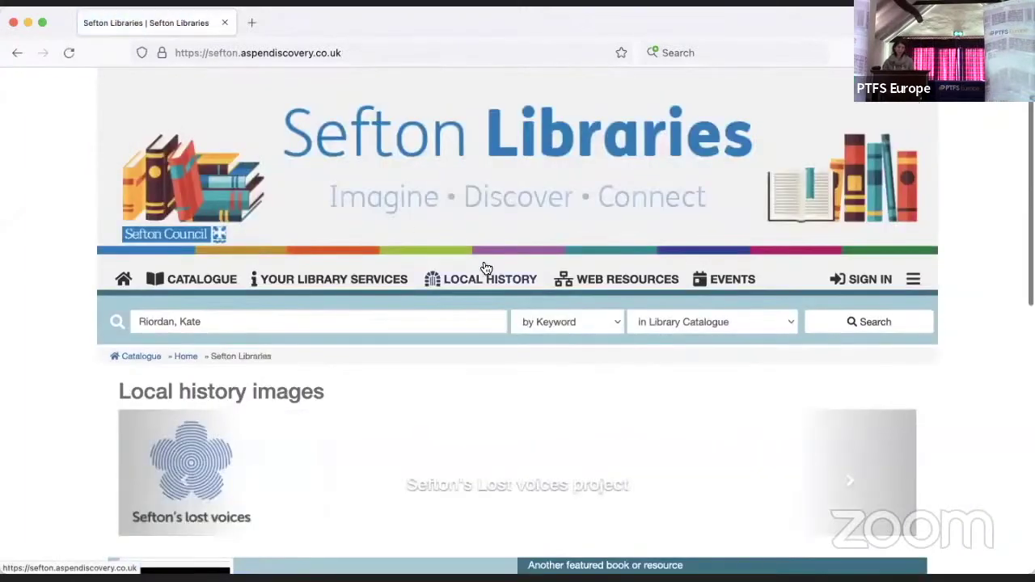
pyautogui.scroll(-5, 491, 279)
pyautogui.scroll(1, 494, 283)
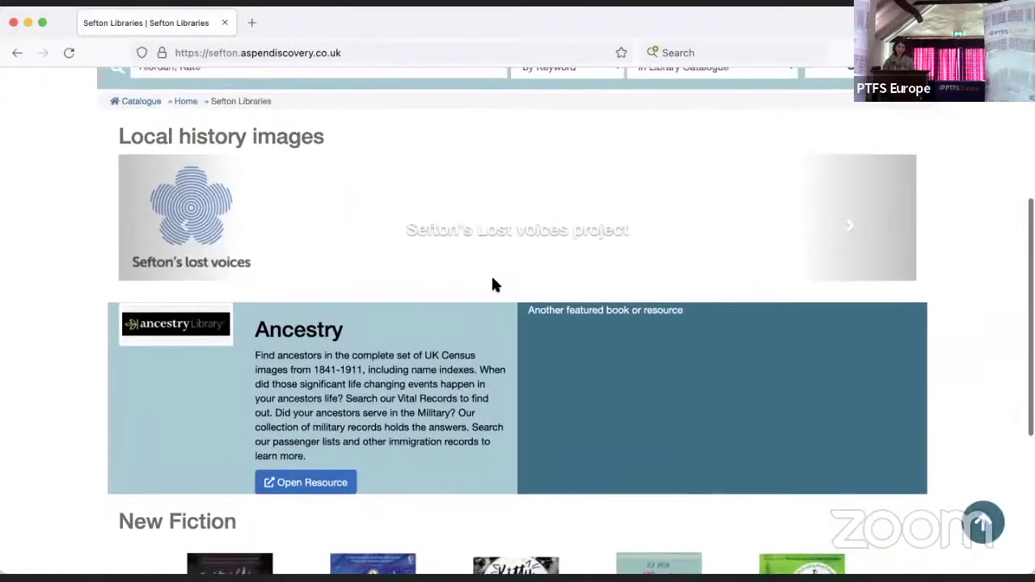
pyautogui.scroll(5, 494, 285)
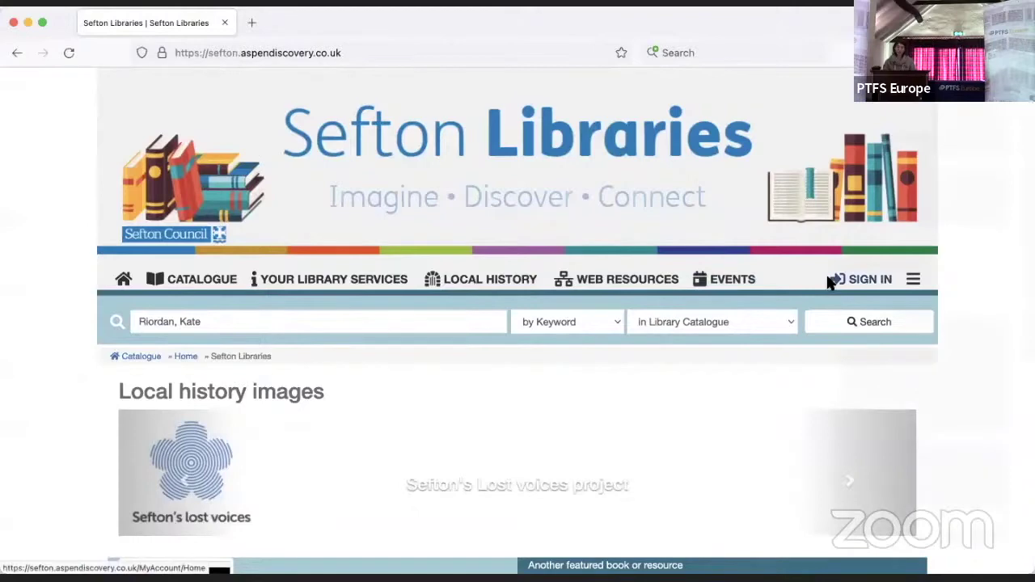
# Step: Sign in to the administrator account with the library card number and password
pyautogui.click(829, 281)
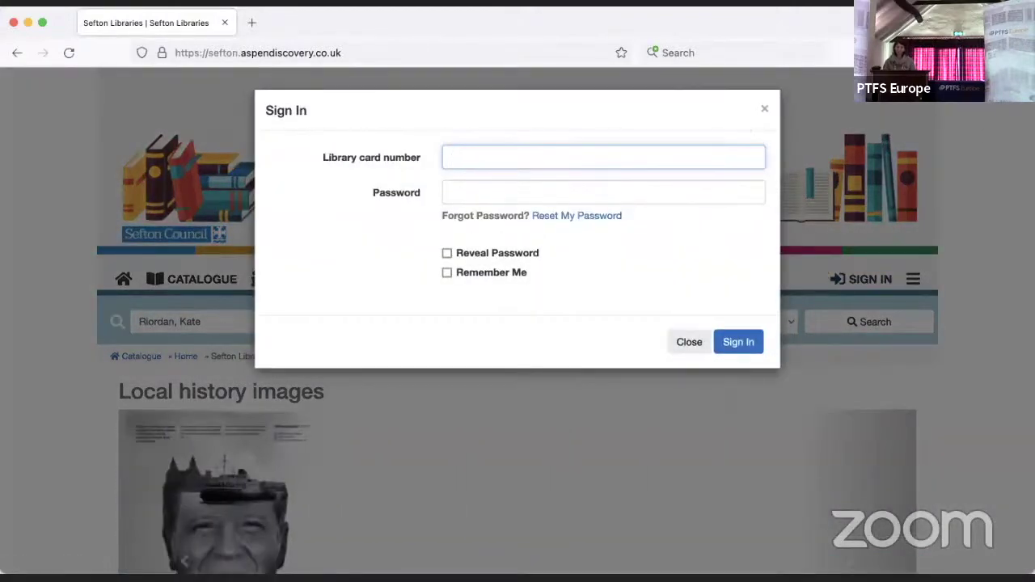
pyautogui.click(931, 52)
pyautogui.click(775, 200)
pyautogui.click(745, 349)
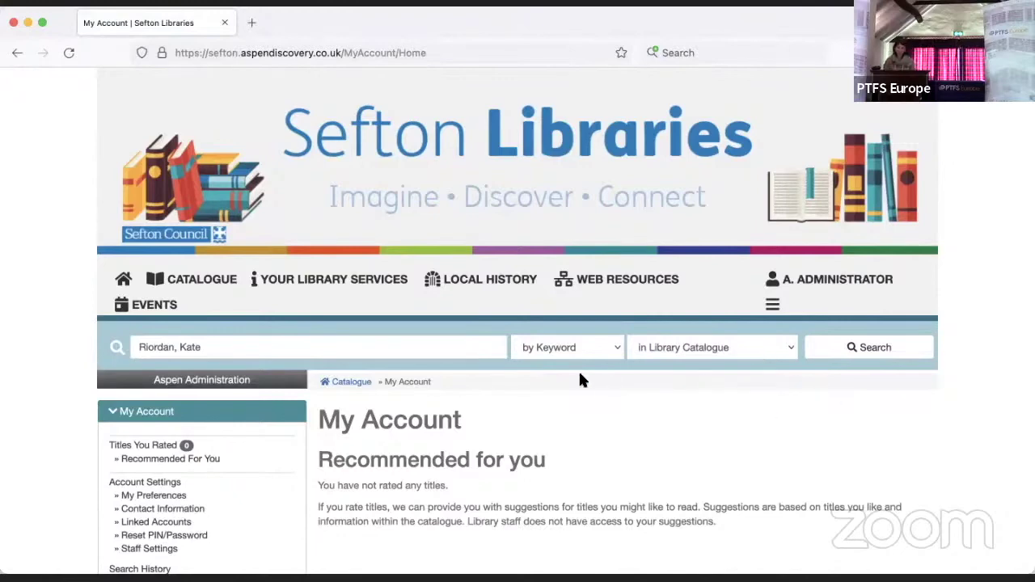
# Step: Open Aspen Administration and look through its System Administration, Theme & Layout, Primary Configuration, System Reports and Web Builder sections
pyautogui.click(239, 380)
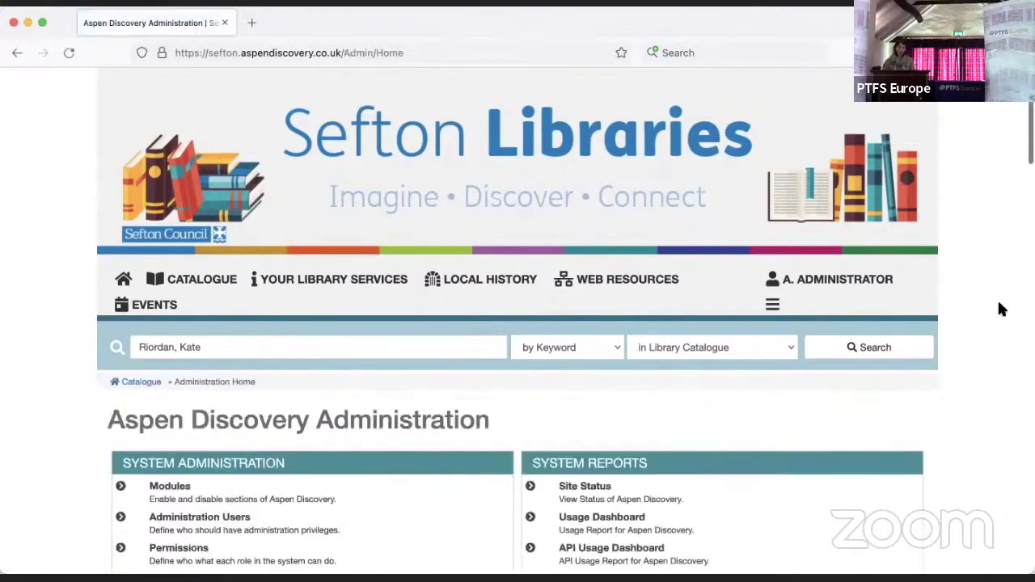
pyautogui.scroll(-4, 992, 301)
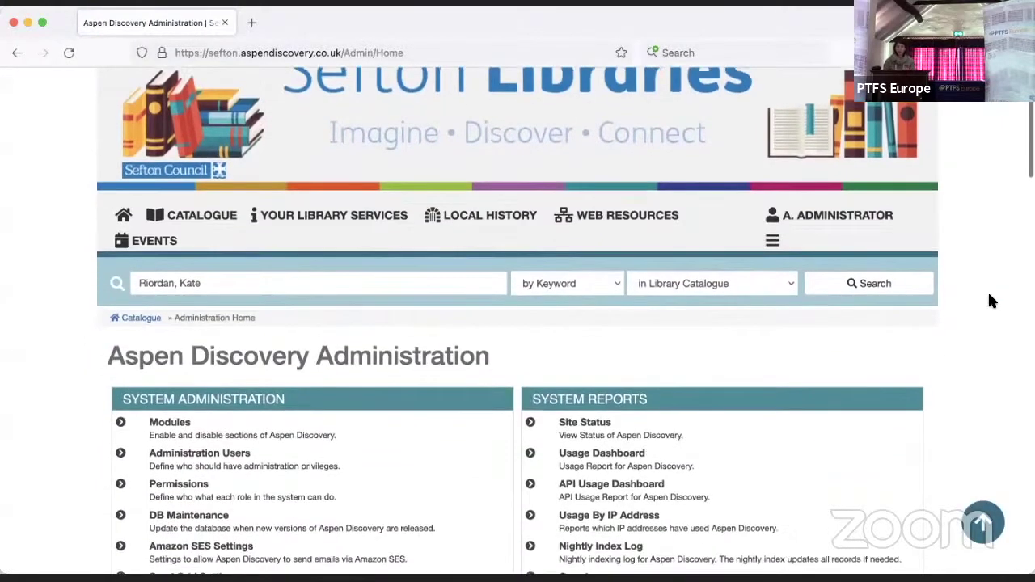
pyautogui.scroll(-2, 992, 301)
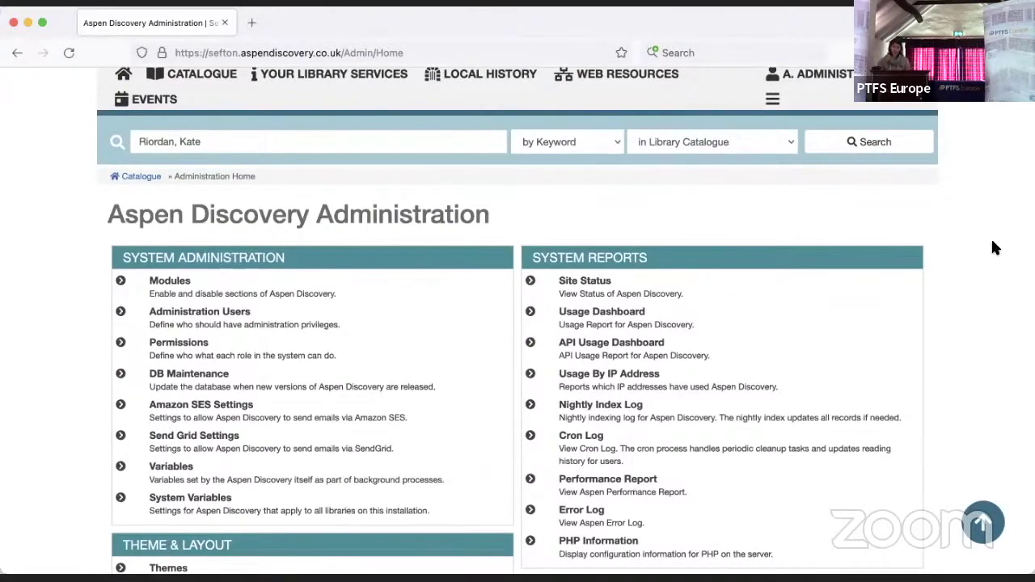
pyautogui.scroll(-10, 983, 283)
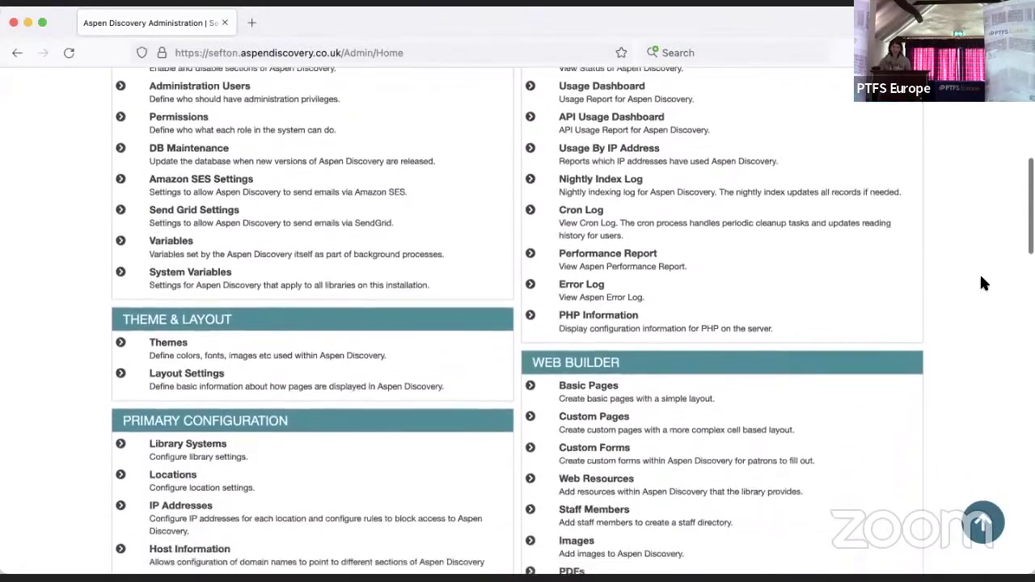
pyautogui.scroll(-2, 983, 283)
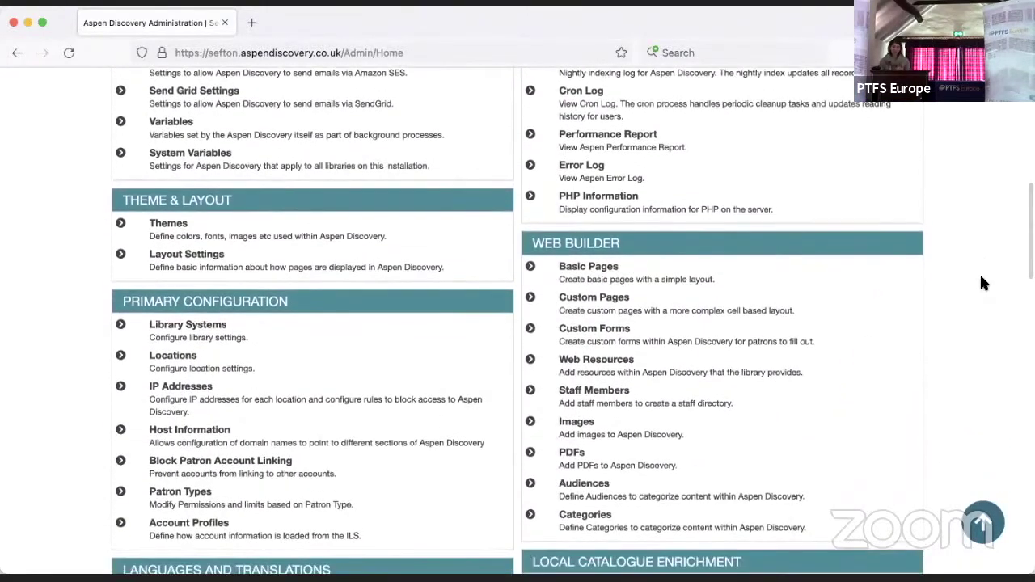
pyautogui.scroll(-1, 983, 283)
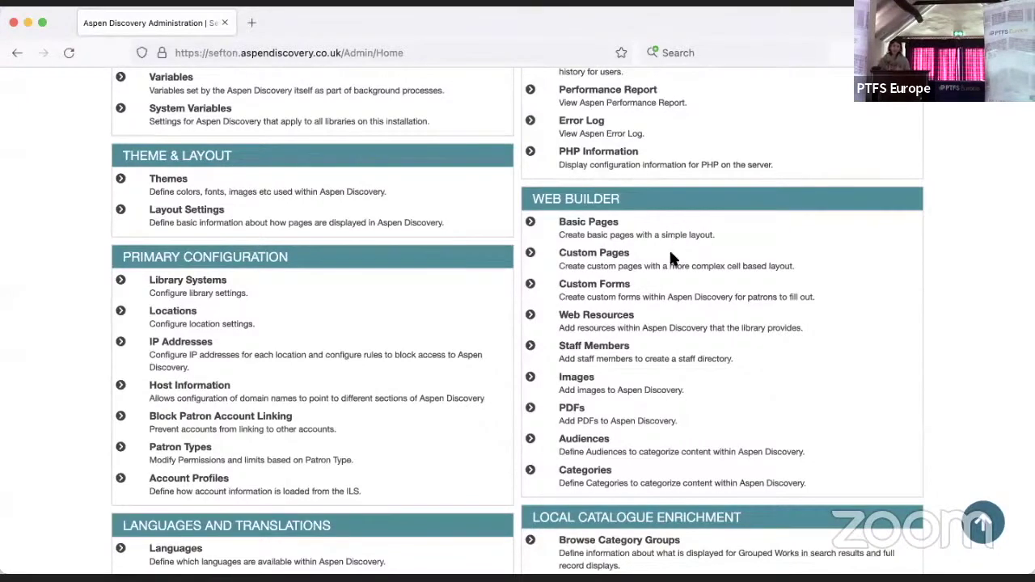
# Step: Open the Sefton Libraries home page for editing from the Web Builder custom pages and look over its content rows
pyautogui.click(619, 257)
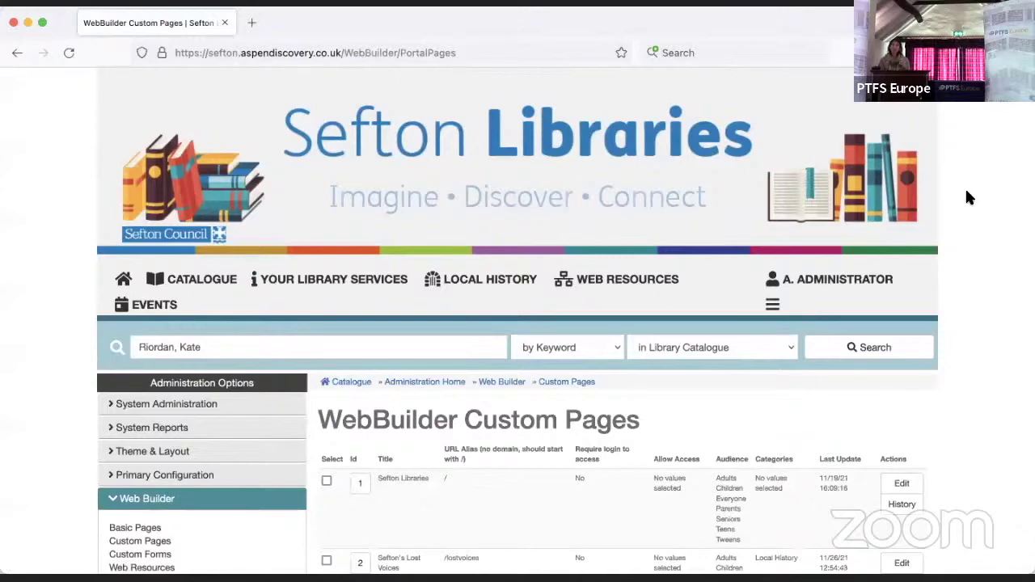
pyautogui.scroll(-4, 965, 186)
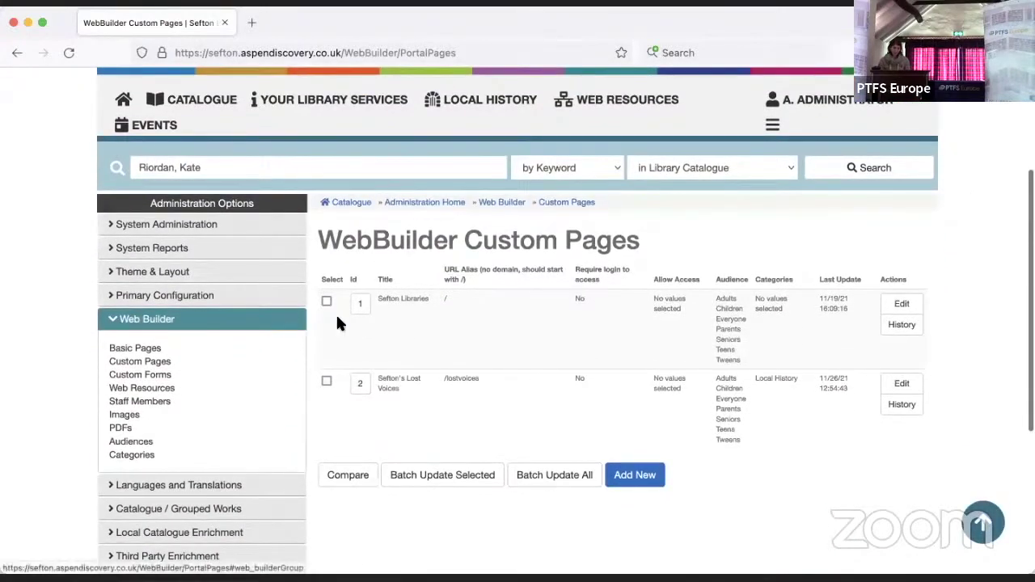
pyautogui.click(364, 309)
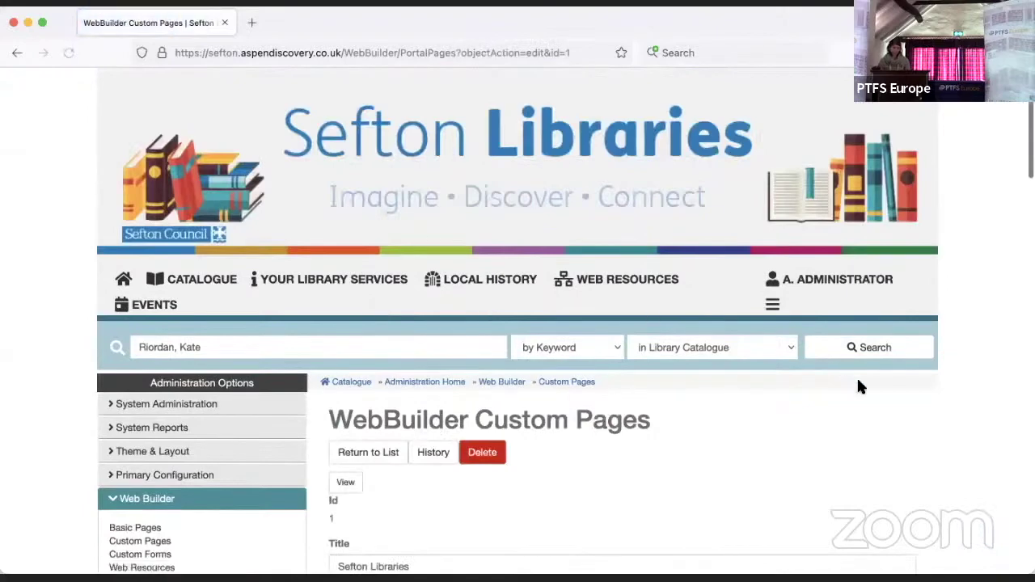
pyautogui.scroll(-1, 918, 391)
pyautogui.scroll(-3, 920, 391)
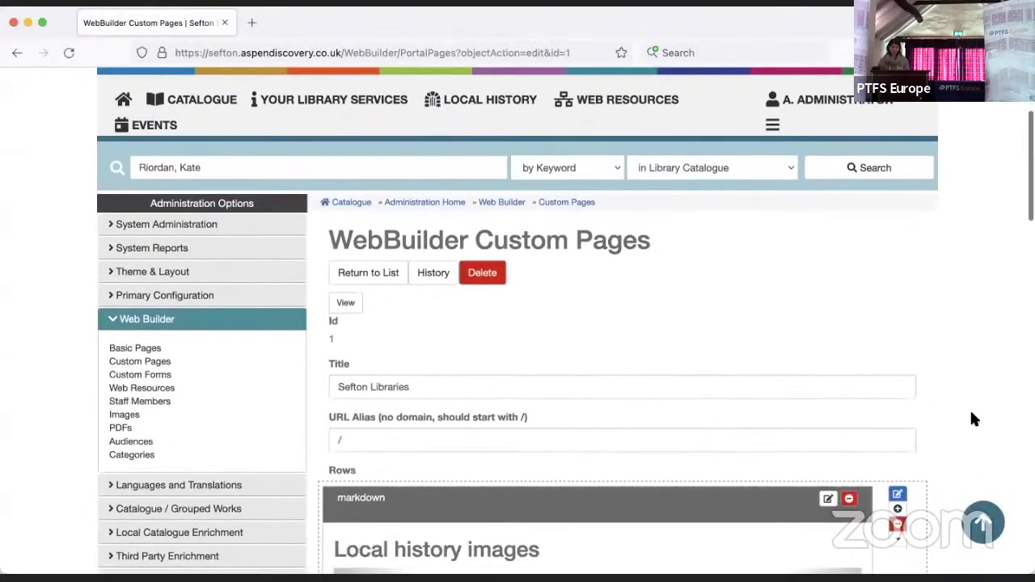
pyautogui.scroll(-4, 970, 417)
pyautogui.scroll(-3, 970, 412)
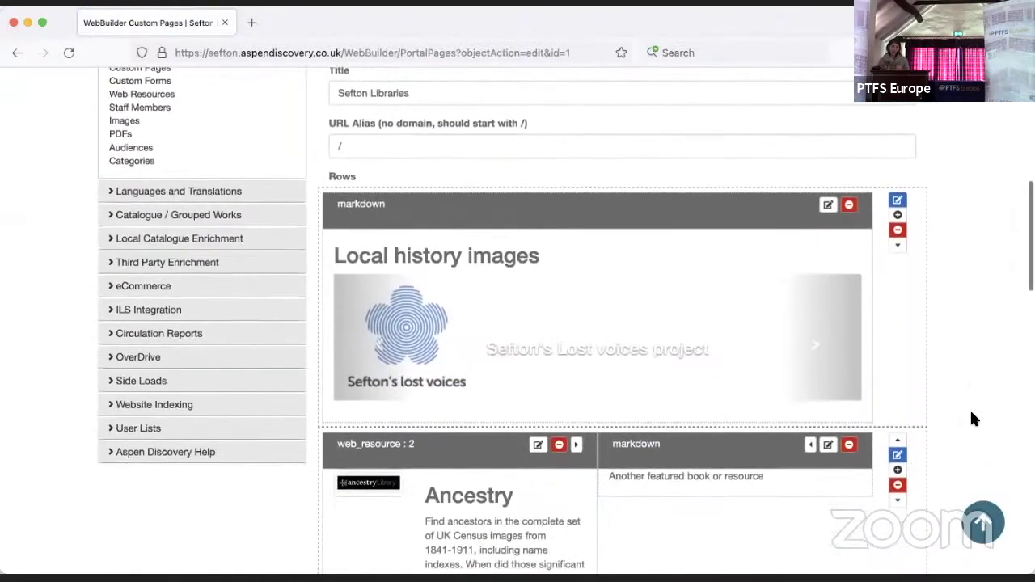
pyautogui.scroll(-3, 973, 418)
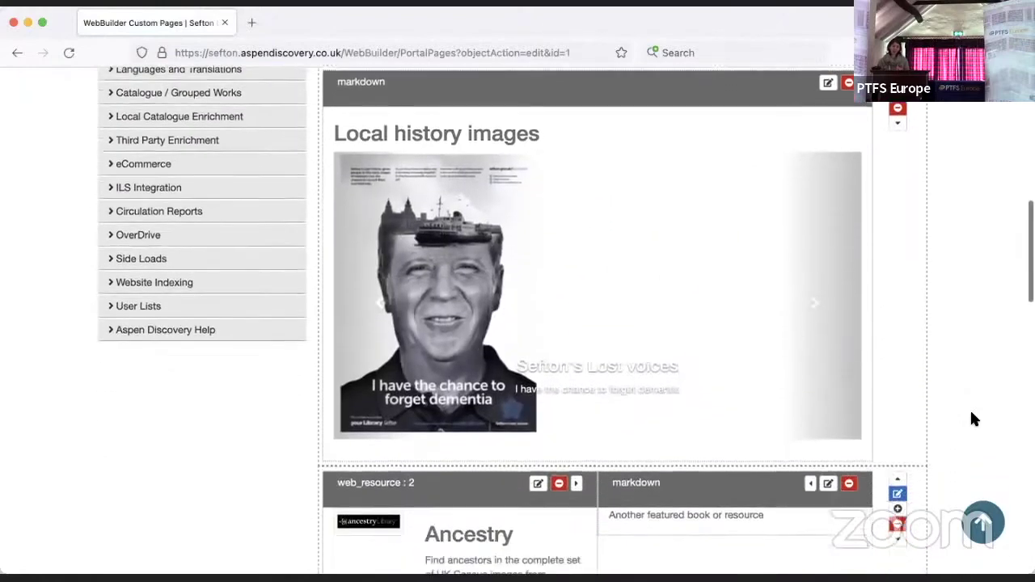
pyautogui.scroll(-2, 973, 419)
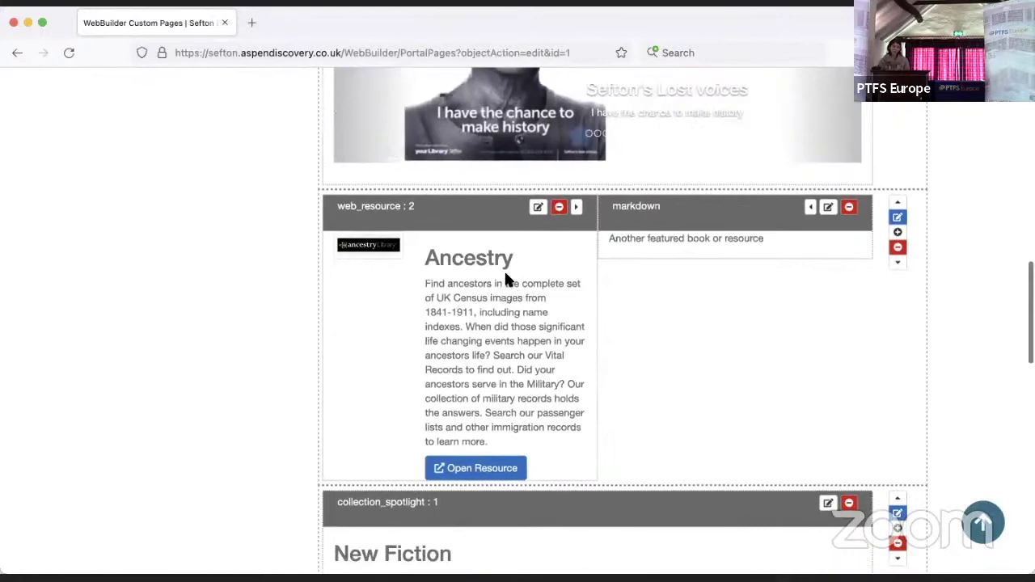
# Step: Edit the Ancestry web resource cell to use Sefton Looking Back as its source, and save the changes, returning to the page
pyautogui.click(536, 210)
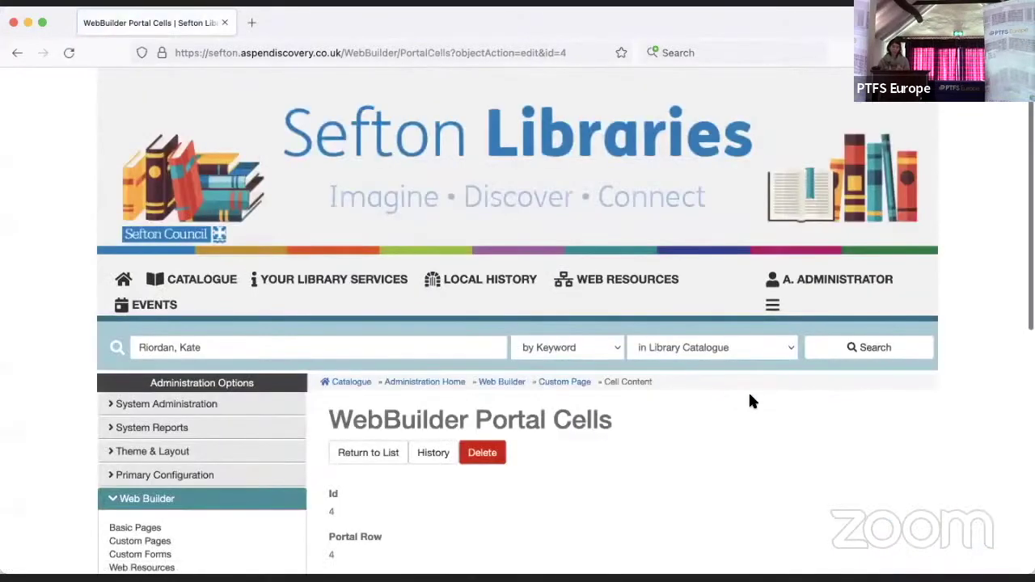
pyautogui.scroll(-5, 603, 390)
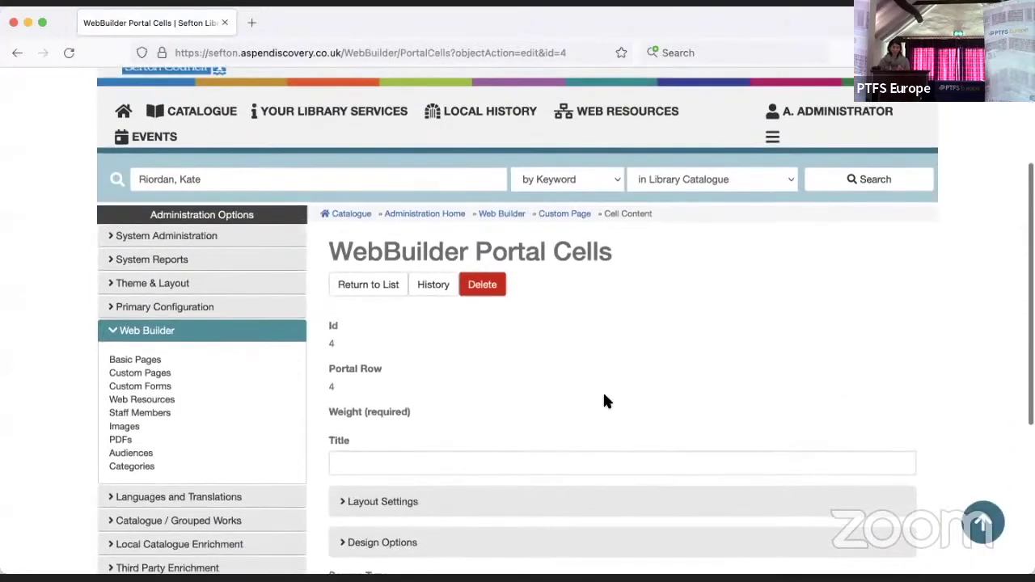
pyautogui.scroll(-5, 604, 396)
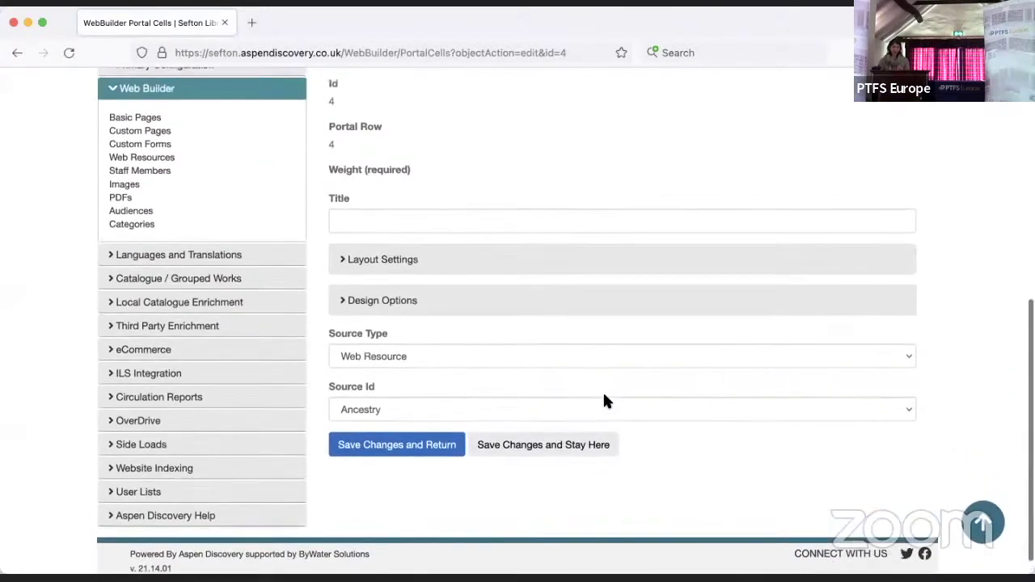
pyautogui.click(653, 407)
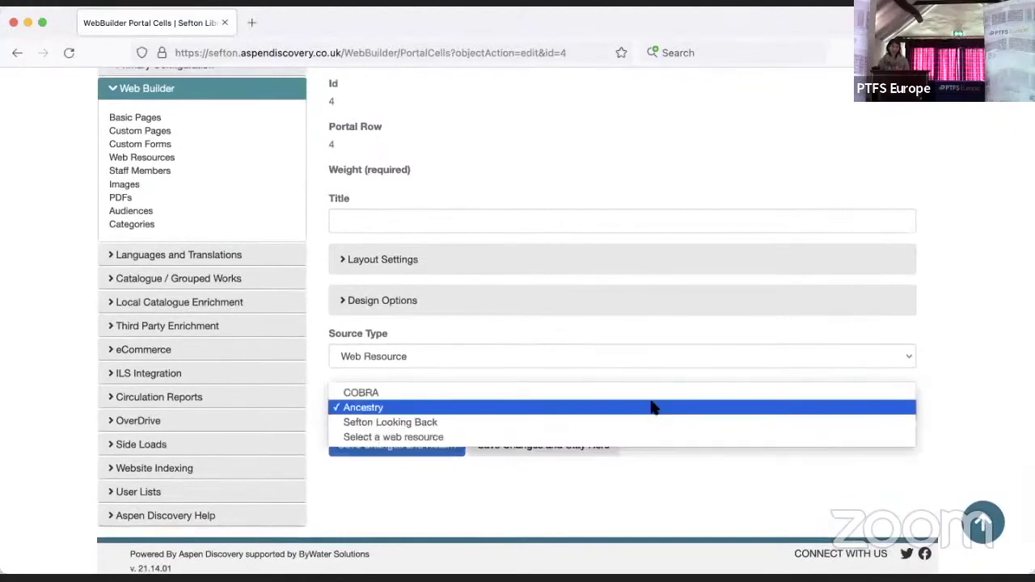
pyautogui.click(649, 422)
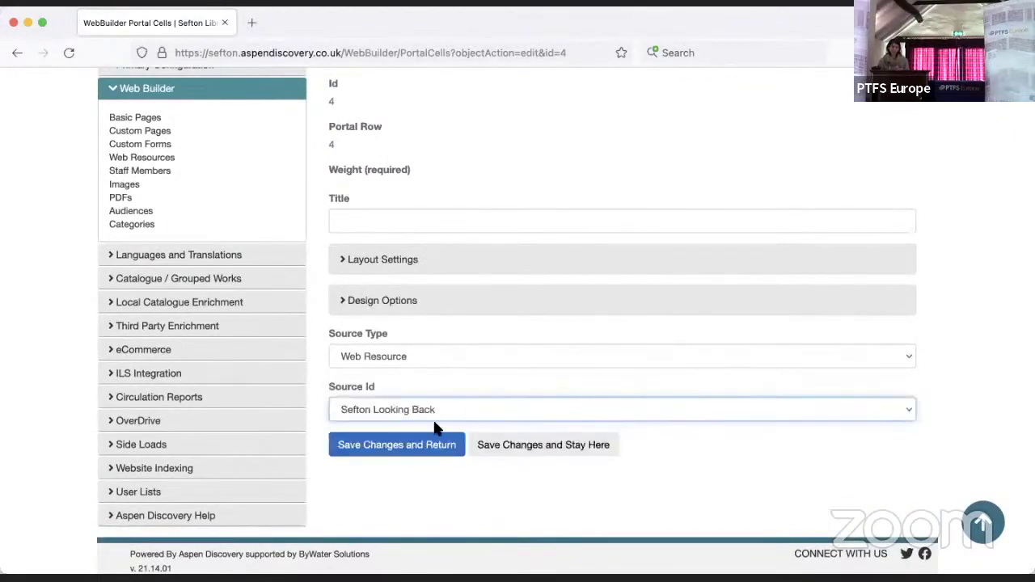
pyautogui.click(425, 445)
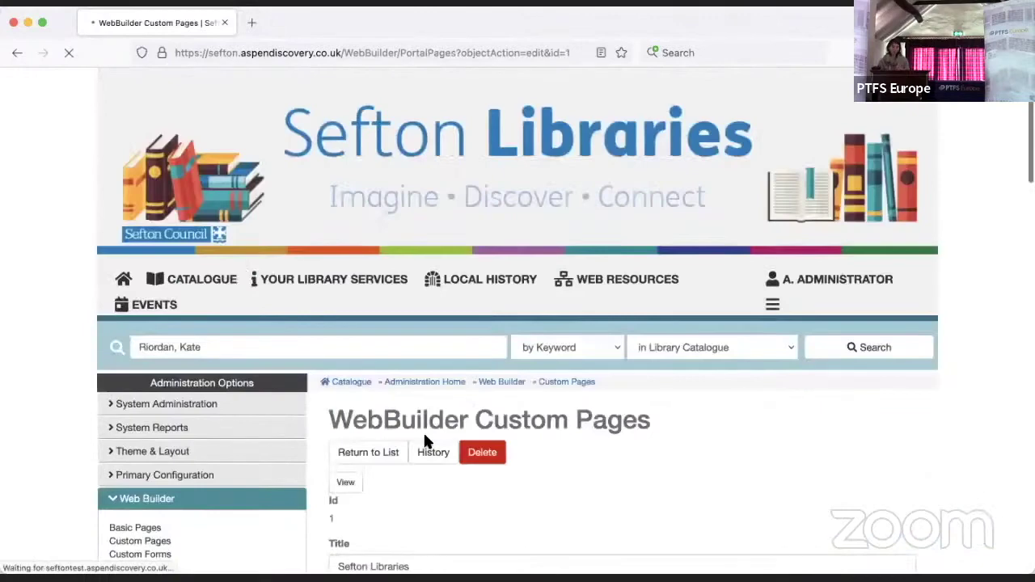
# Step: Return to the library home page and check the featured resource below the local history images
pyautogui.click(122, 279)
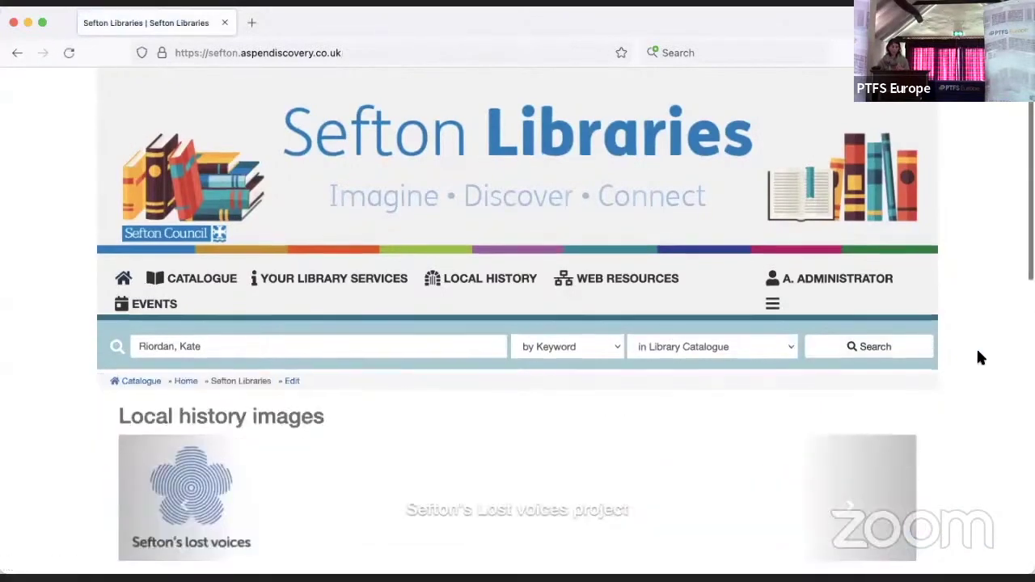
pyautogui.scroll(-5, 976, 347)
pyautogui.scroll(1, 978, 358)
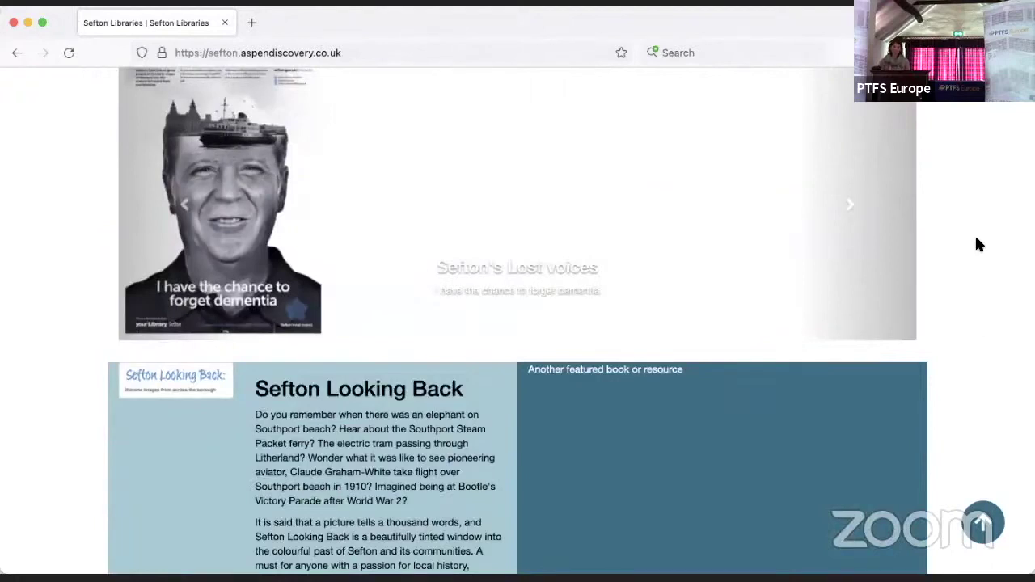
pyautogui.scroll(2, 976, 244)
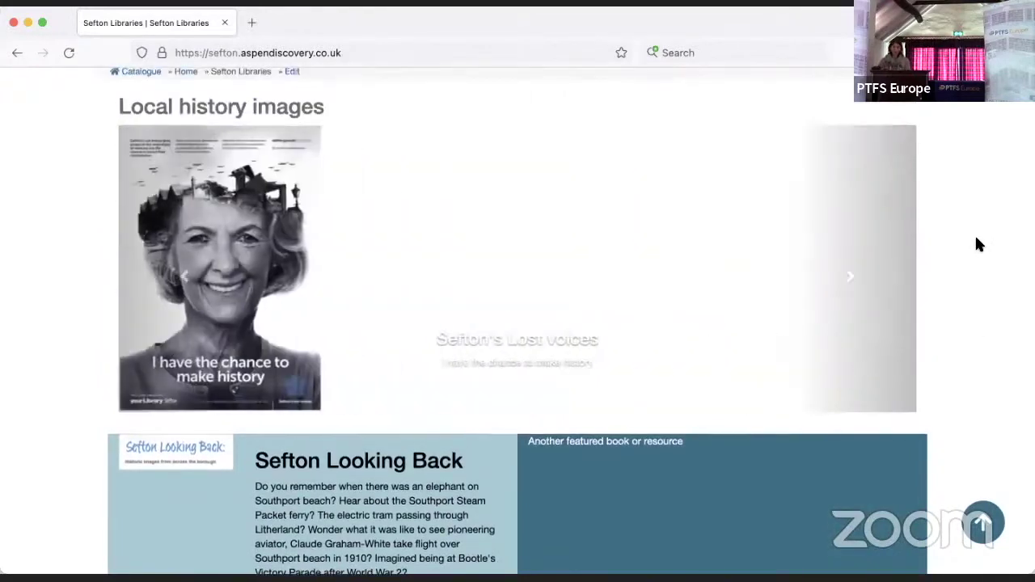
pyautogui.scroll(1, 976, 245)
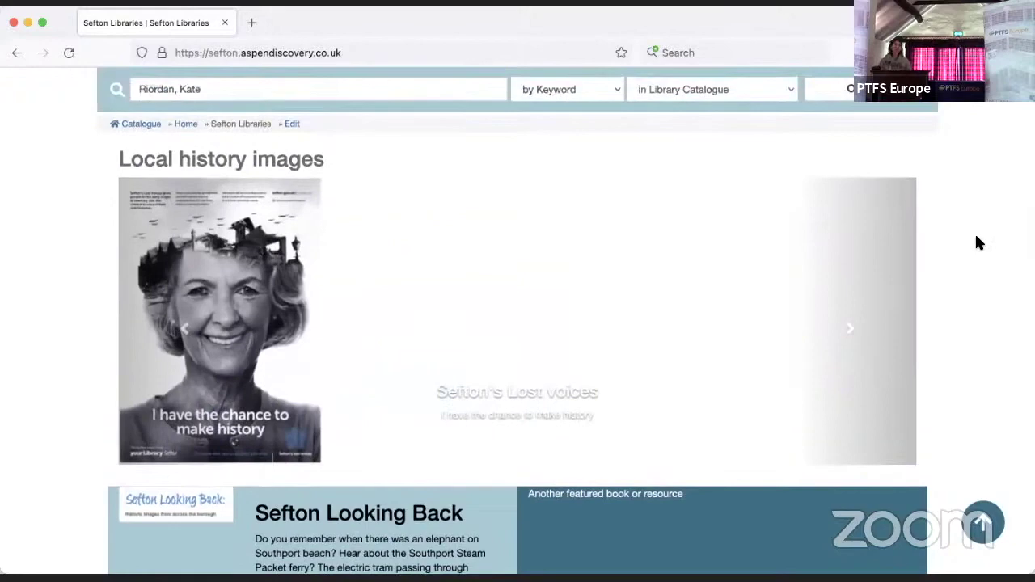